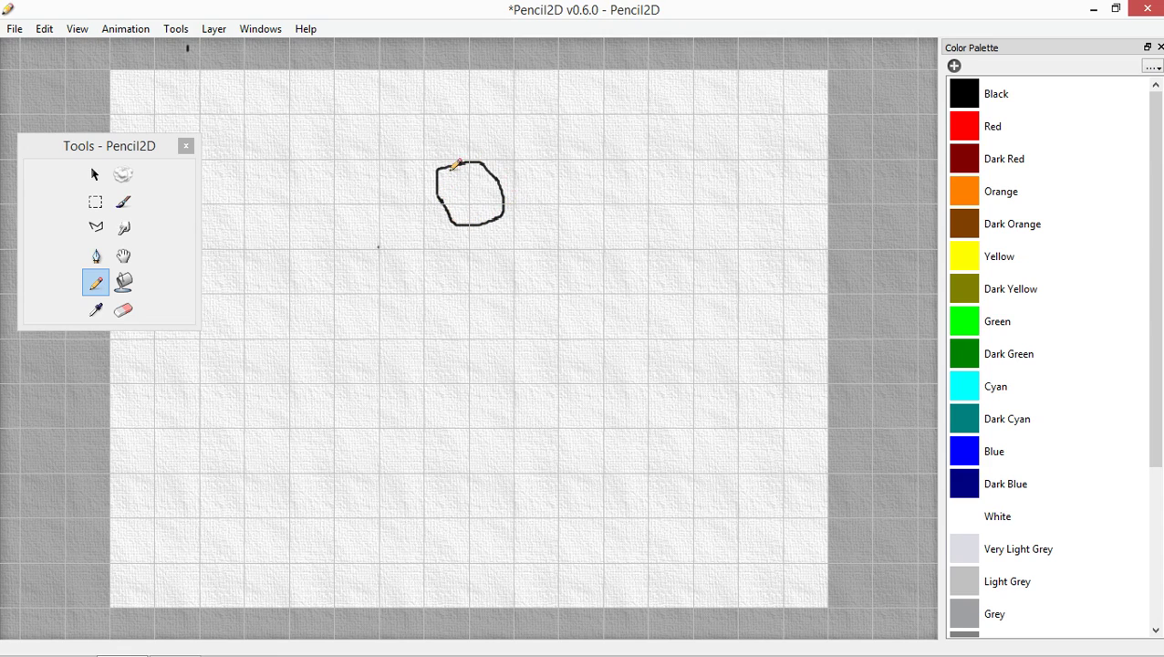
- Draw rounded petals around the flower's centre circle in black pencil and erase the undersized petal at its upper left
mouse_move(440, 169)
left_mouse_down()
mouse_move(454, 124)
mouse_move(478, 115)
mouse_move(504, 148)
mouse_move(504, 189)
mouse_move(531, 208)
mouse_move(540, 247)
mouse_move(513, 257)
mouse_move(482, 246)
mouse_move(467, 219)
mouse_move(462, 267)
mouse_move(424, 262)
mouse_move(405, 222)
mouse_move(447, 214)
mouse_move(406, 174)
mouse_move(437, 202)
left_mouse_up()
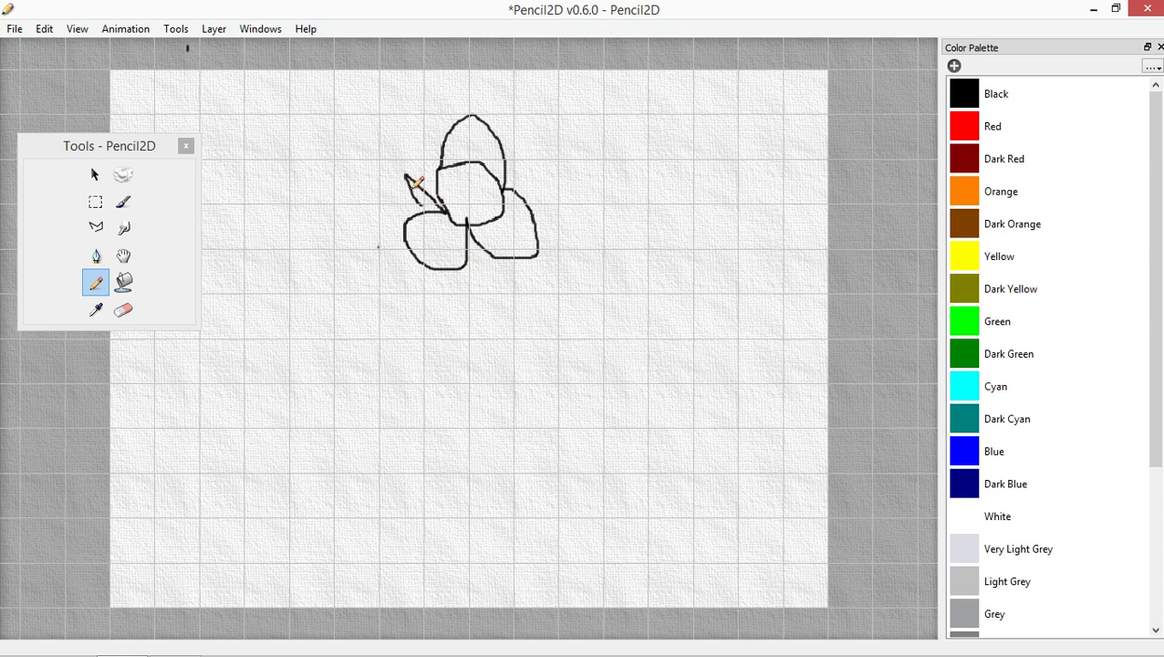
key("ctrl+z")
mouse_move(469, 162)
left_mouse_down()
mouse_move(471, 125)
mouse_move(494, 118)
mouse_move(522, 140)
mouse_move(520, 180)
mouse_move(503, 190)
mouse_move(532, 192)
mouse_move(545, 252)
mouse_move(511, 254)
mouse_move(474, 224)
mouse_move(455, 270)
mouse_move(413, 257)
mouse_move(412, 219)
mouse_move(445, 199)
mouse_move(403, 195)
mouse_move(396, 164)
mouse_move(435, 160)
mouse_move(438, 176)
mouse_move(464, 143)
left_mouse_up()
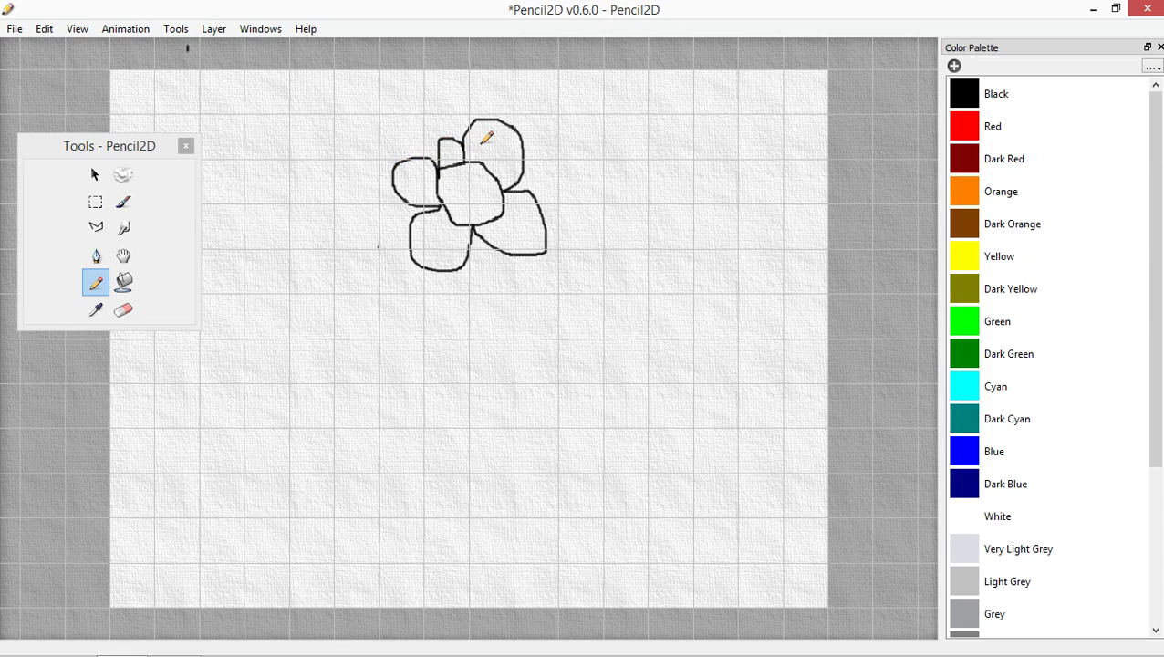
left_click(126, 310)
mouse_move(436, 157)
left_mouse_down()
mouse_move(446, 117)
mouse_move(458, 145)
mouse_move(442, 125)
mouse_move(440, 155)
left_mouse_up()
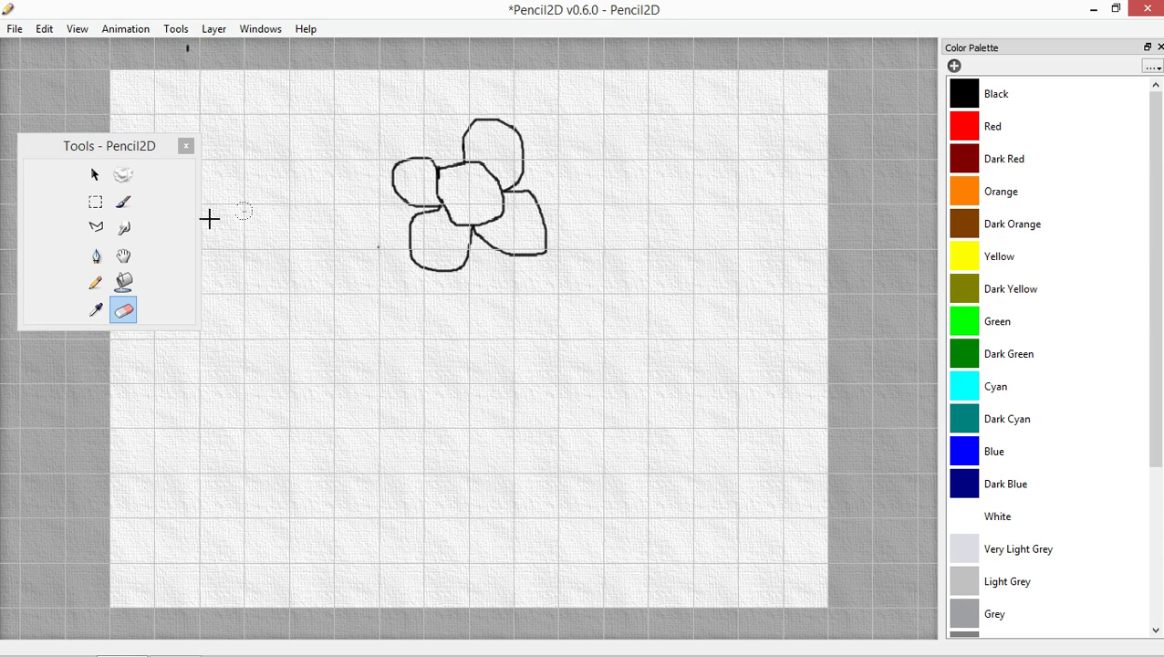
- Draw four outer petals behind the inner ring with the Pencil, at the flower's upper left, right, bottom and left
left_click(94, 282)
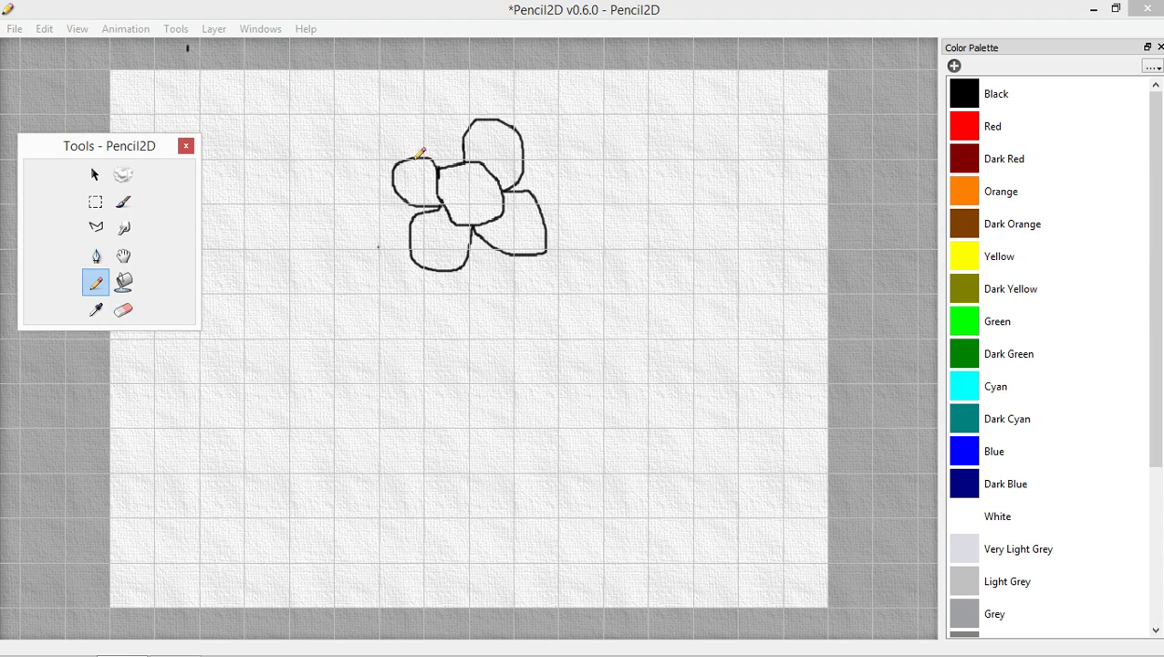
mouse_move(409, 160)
left_mouse_down()
mouse_move(415, 123)
mouse_move(473, 125)
left_mouse_up()
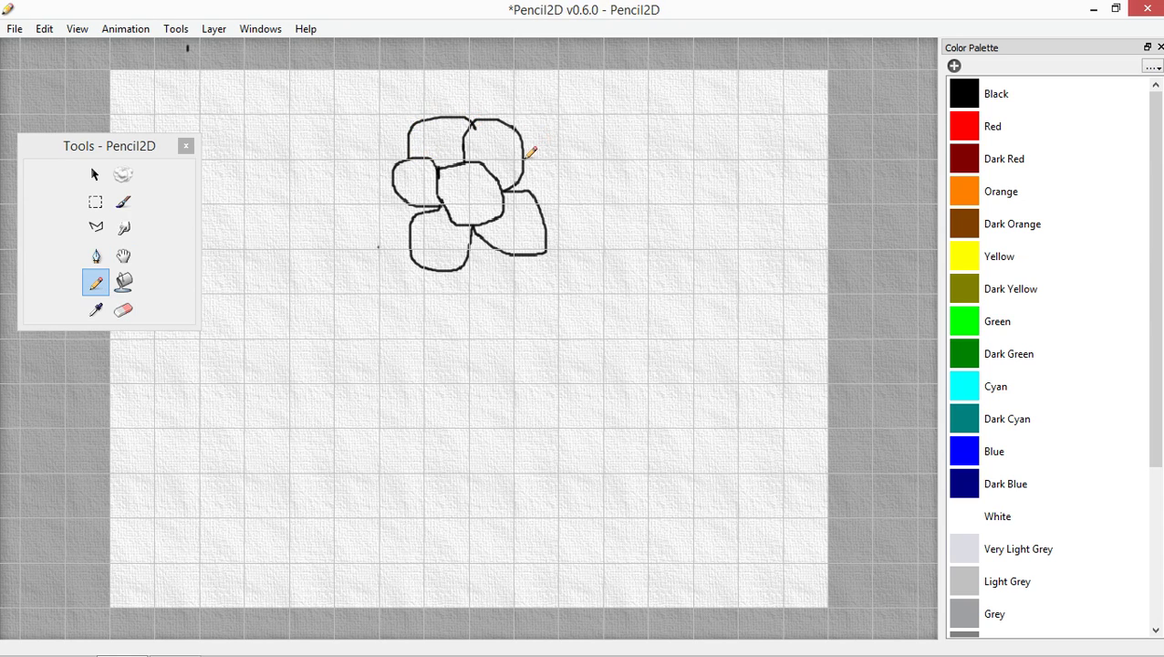
mouse_move(525, 147)
left_mouse_down()
mouse_move(560, 188)
mouse_move(553, 224)
left_mouse_up()
left_click_drag(456, 273, 517, 255)
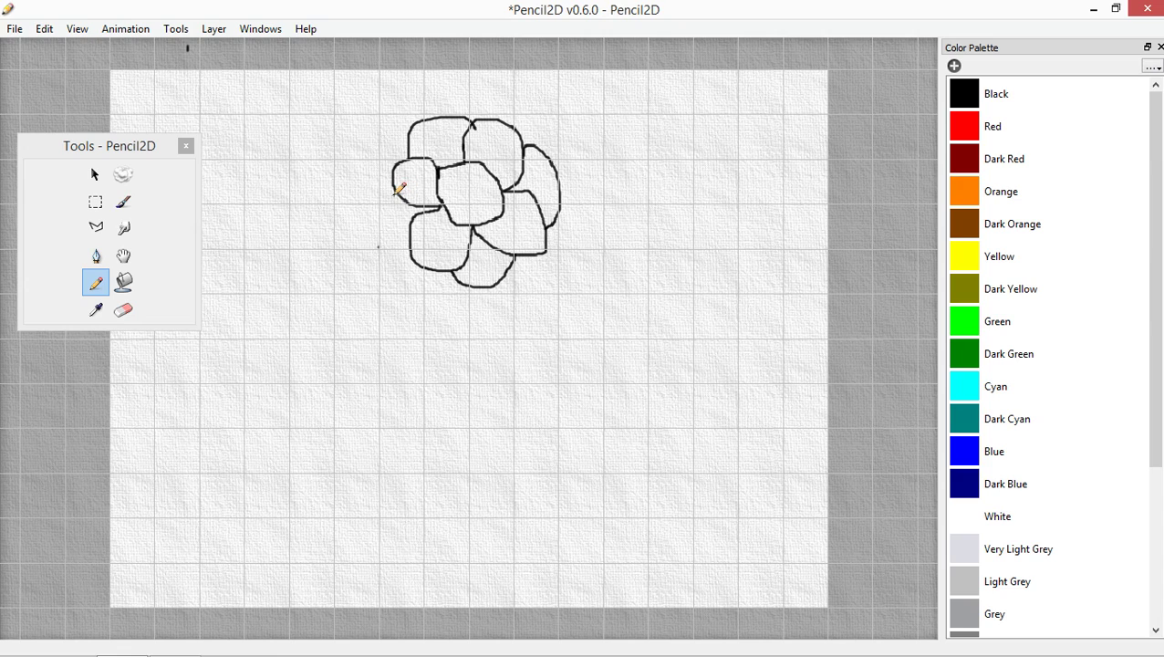
mouse_move(398, 183)
left_mouse_down()
mouse_move(369, 188)
mouse_move(368, 217)
mouse_move(406, 253)
left_mouse_up()
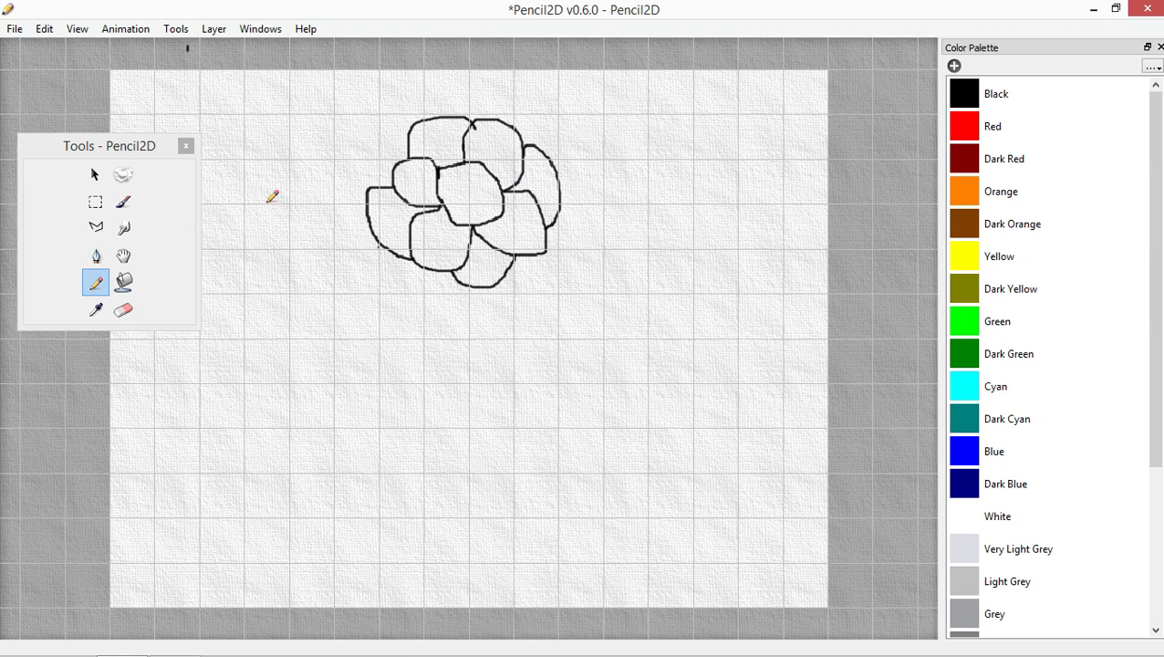
- Erase the line end overshooting where the two top petals meet, and decline to save the animation
left_click(126, 309)
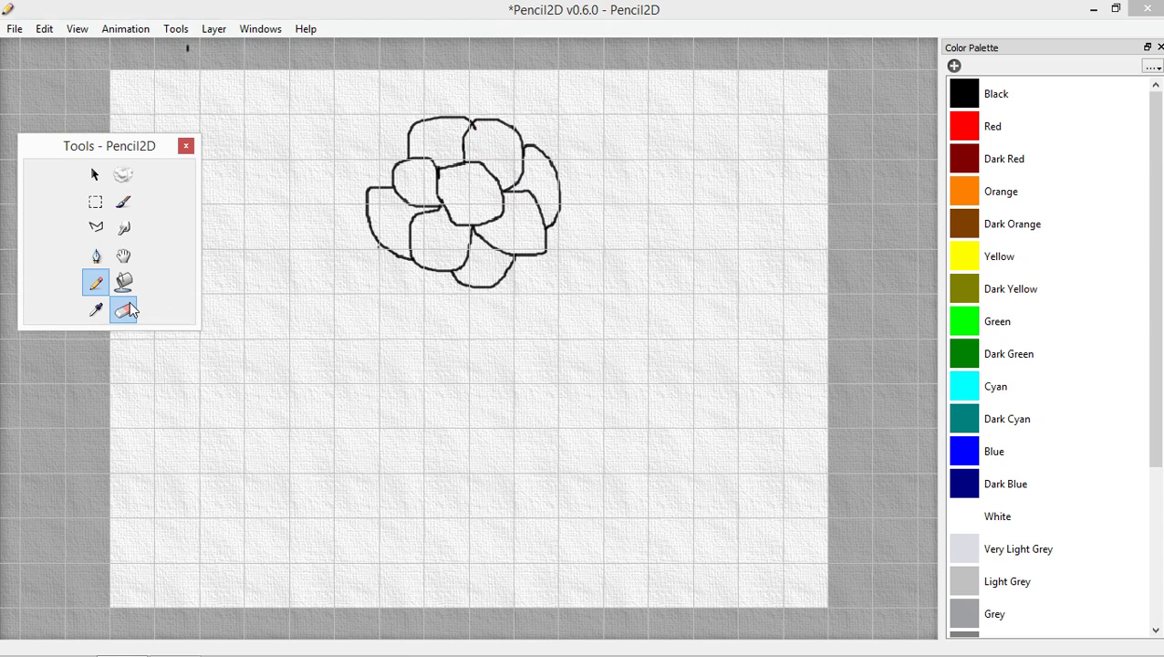
left_click(475, 131)
left_click_drag(475, 132, 474, 129)
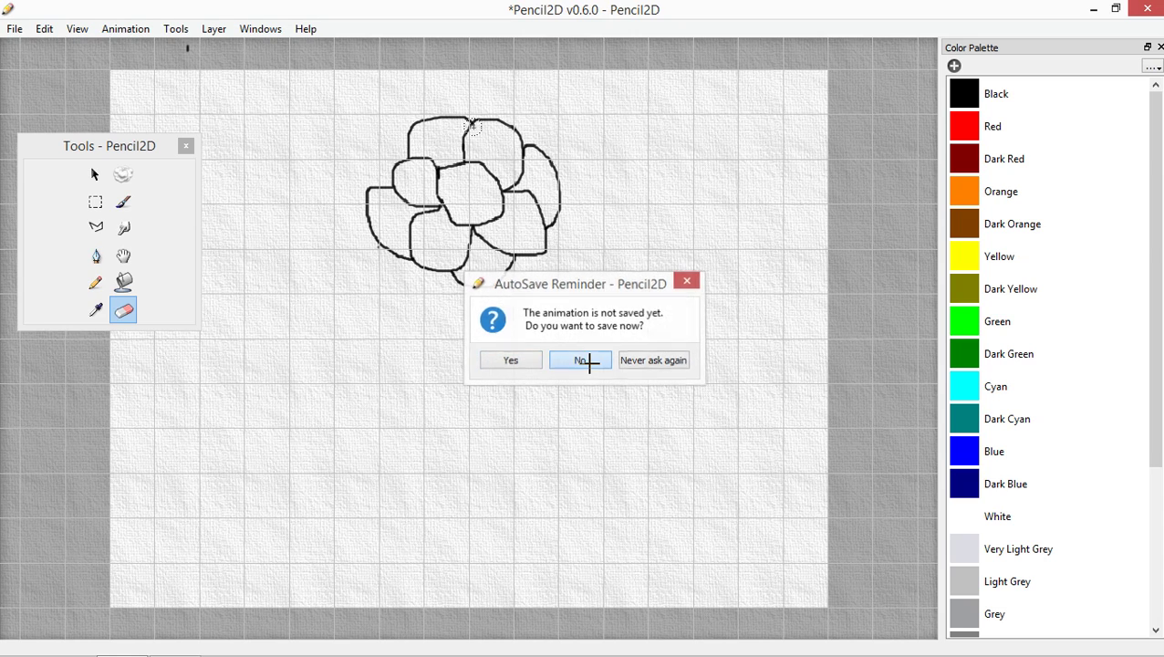
left_click(584, 360)
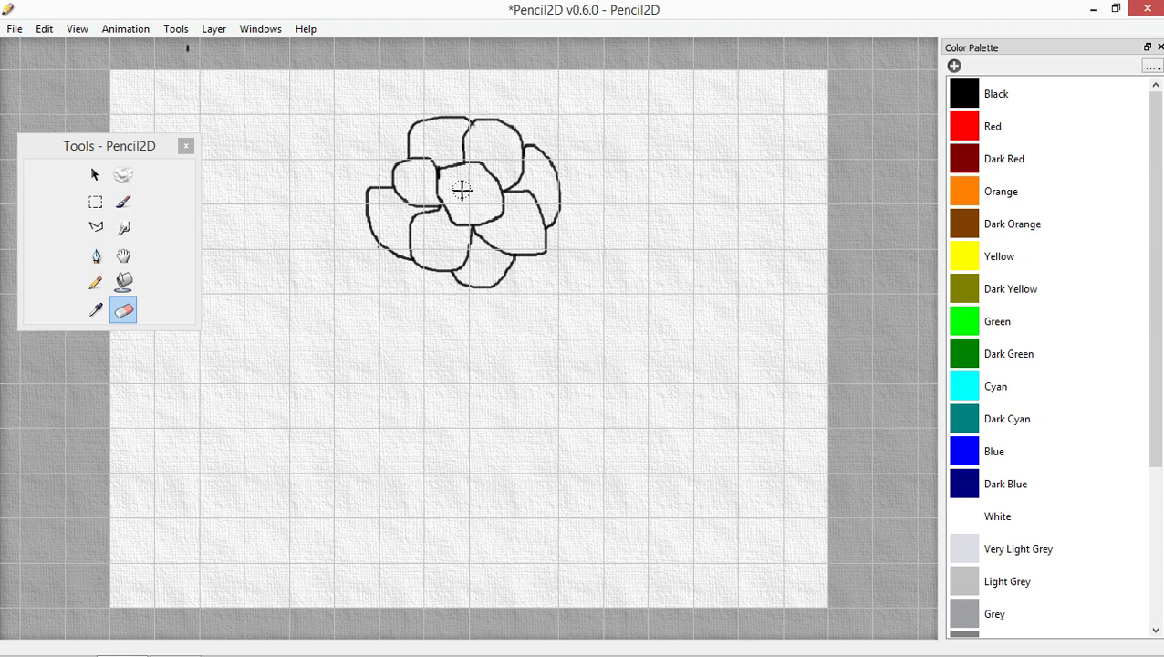
- Draw a small closed loop inside the flower's centre circle with the Pencil
left_click(100, 279)
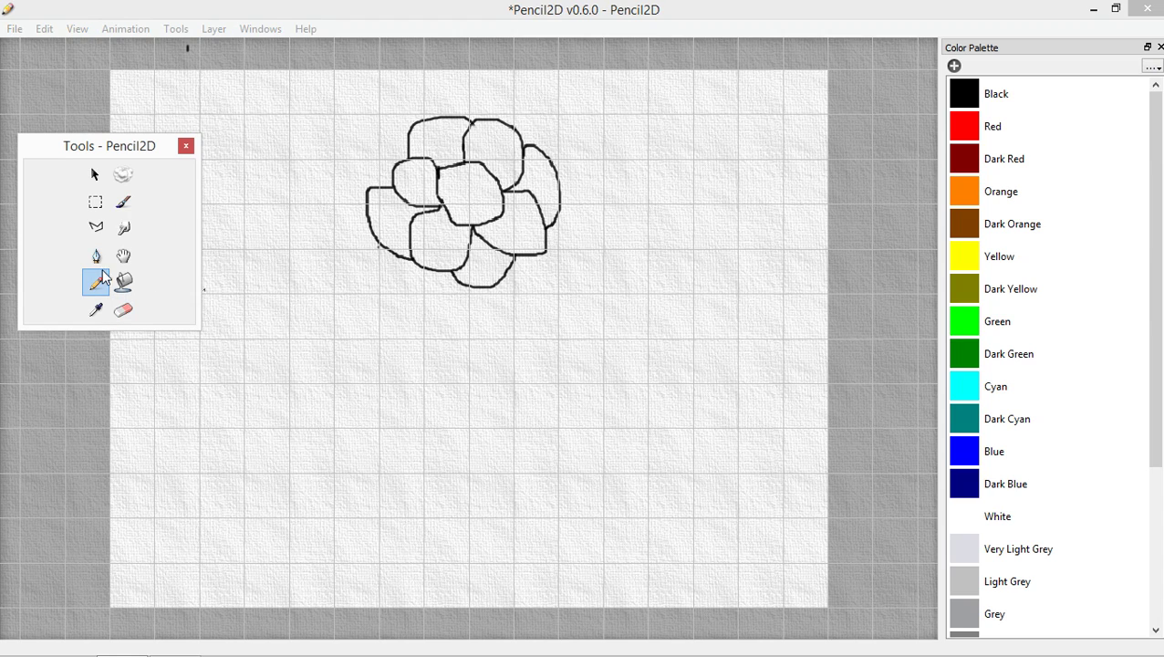
left_click(456, 190)
mouse_move(471, 189)
left_mouse_down()
mouse_move(478, 206)
mouse_move(458, 204)
left_mouse_up()
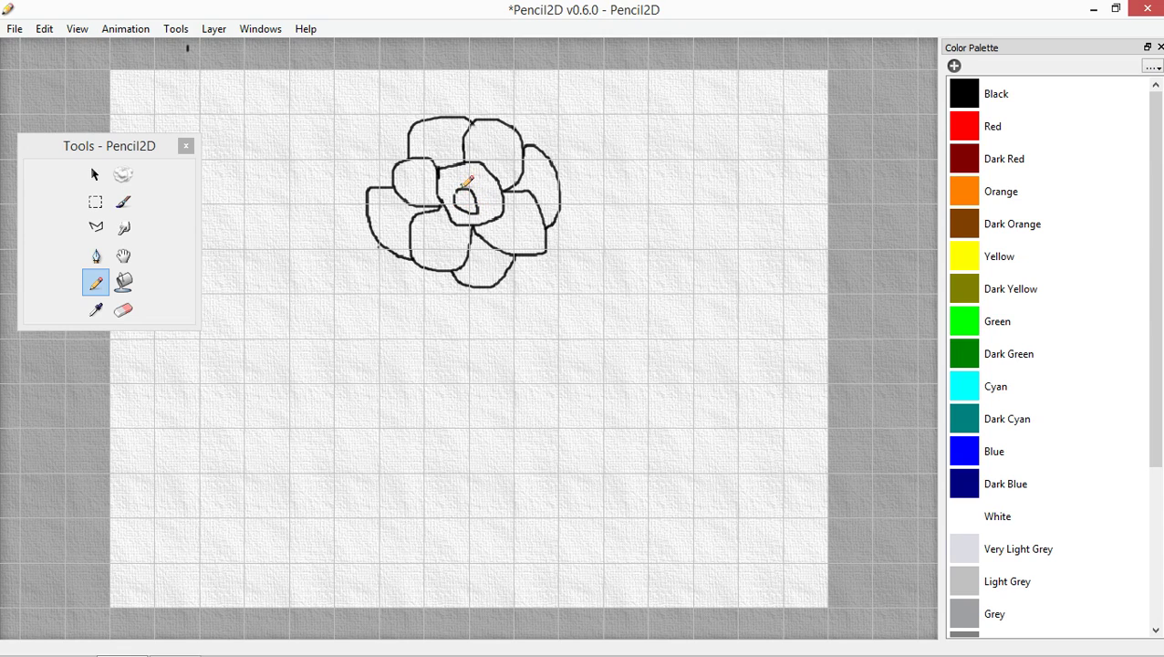
mouse_move(465, 190)
left_mouse_down()
mouse_move(480, 168)
mouse_move(485, 203)
left_mouse_up()
key("ctrl+z")
key("ctrl+z")
mouse_move(460, 188)
left_mouse_down()
mouse_move(480, 206)
mouse_move(467, 204)
left_mouse_up()
mouse_move(449, 270)
left_mouse_down()
mouse_move(463, 393)
mouse_move(503, 413)
left_mouse_up()
key("ctrl+z")
left_click_drag(441, 270, 449, 419)
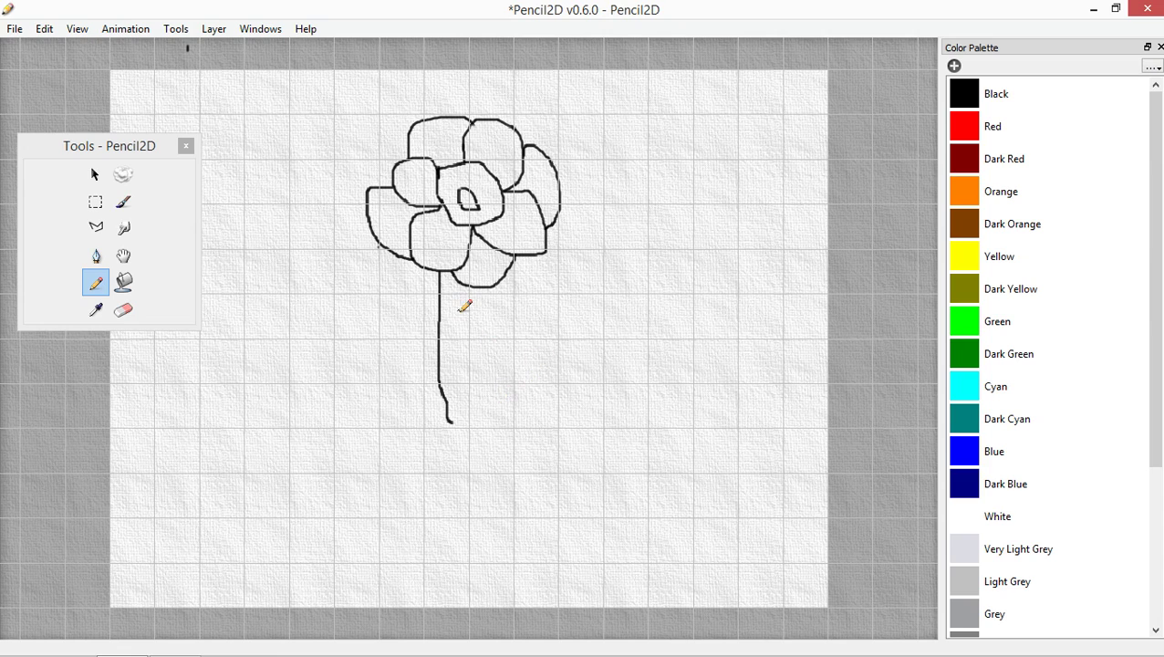
key("ctrl+z")
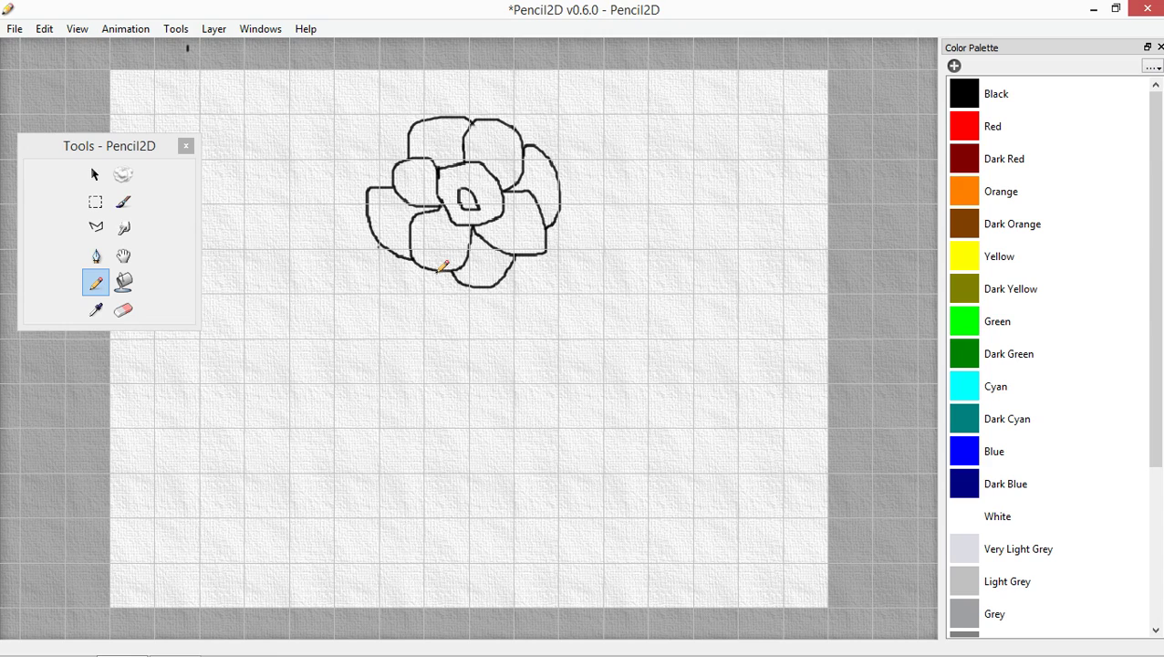
mouse_move(439, 269)
left_mouse_down()
mouse_move(452, 425)
mouse_move(469, 460)
left_mouse_up()
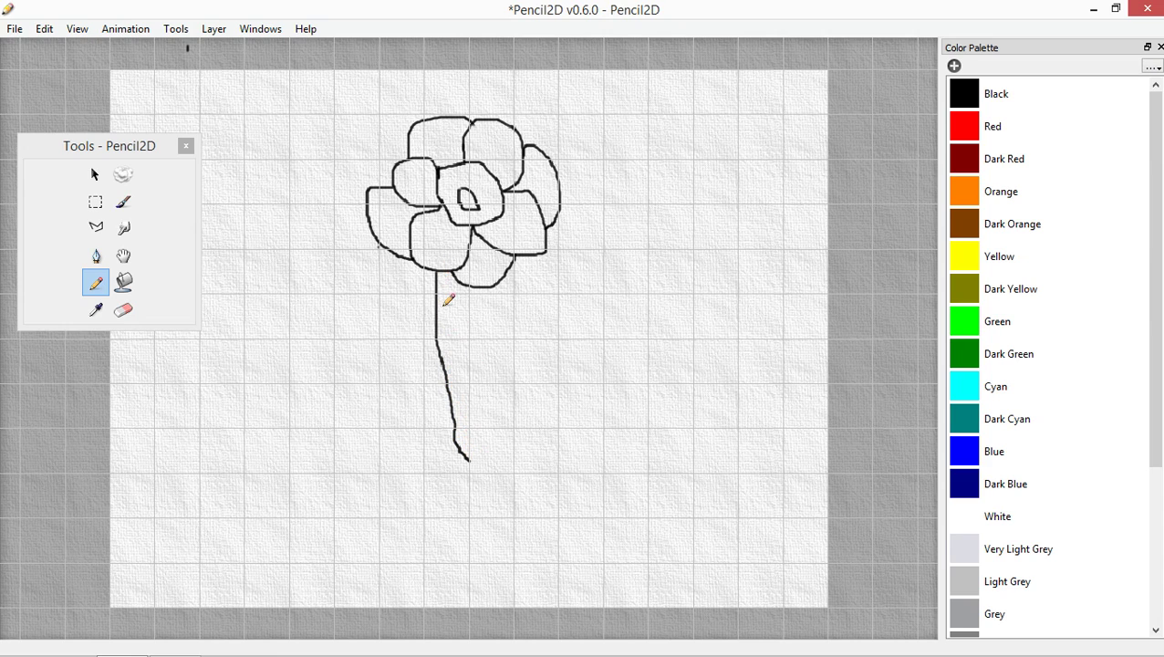
mouse_move(447, 271)
left_mouse_down()
mouse_move(444, 333)
mouse_move(461, 369)
left_mouse_up()
key("ctrl+z")
key("ctrl+z")
key("ctrl+z")
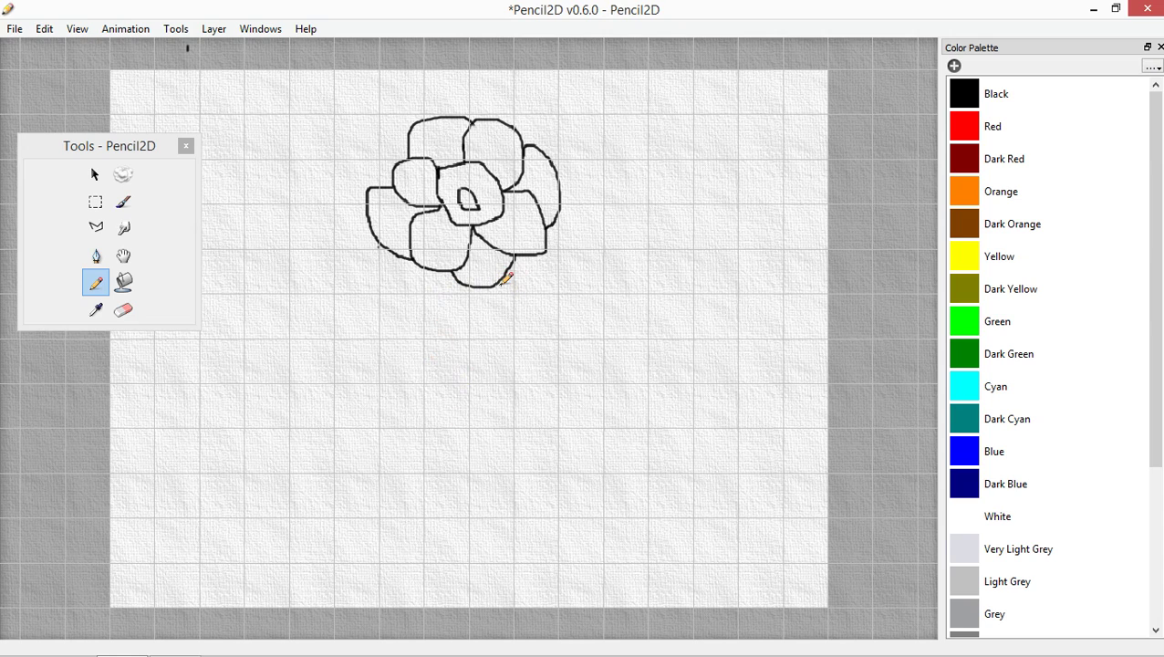
- Draw a slightly curved stem as two roughly parallel lines running down from the right side of the flower's bottom petal
left_click_drag(499, 284, 473, 462)
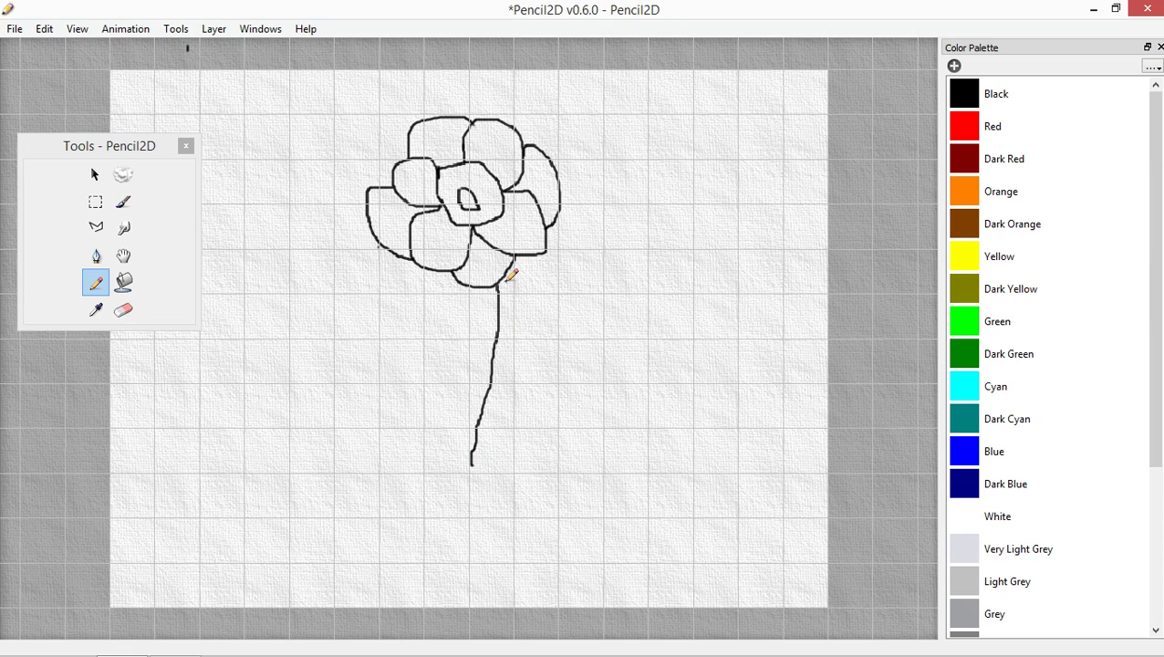
mouse_move(508, 275)
left_mouse_down()
mouse_move(510, 362)
mouse_move(487, 443)
left_mouse_up()
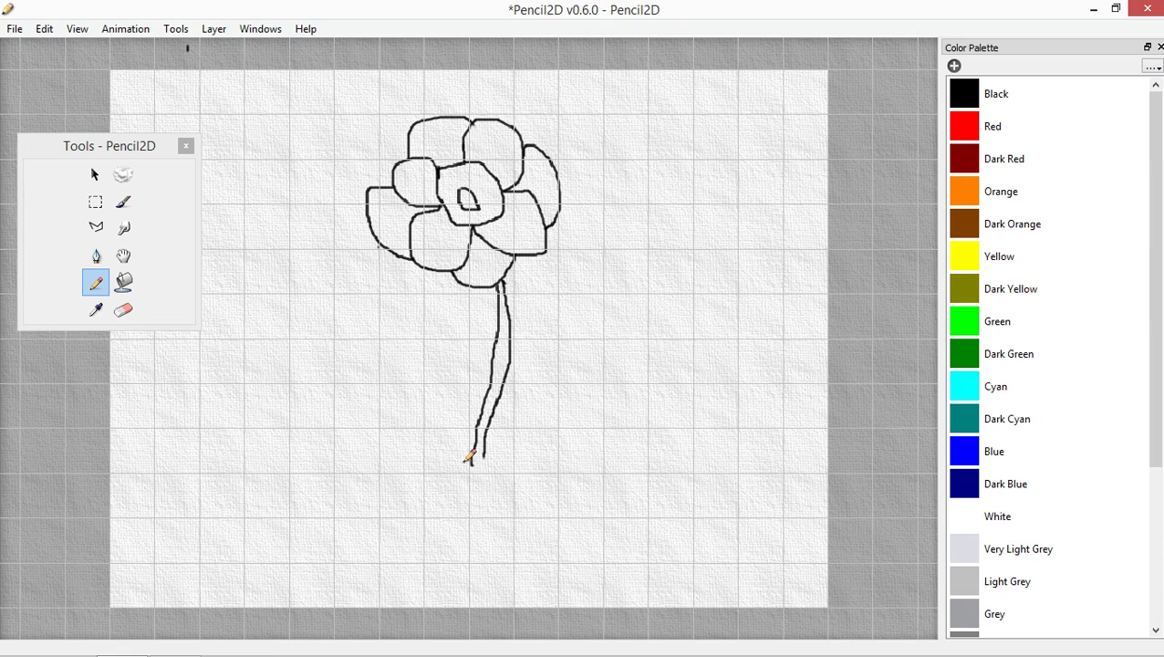
left_click_drag(470, 462, 481, 458)
- Draw the flat oval pot rim around the stem's lower end, declining to save the animation
mouse_move(432, 457)
left_mouse_down()
mouse_move(486, 445)
mouse_move(526, 465)
left_mouse_up()
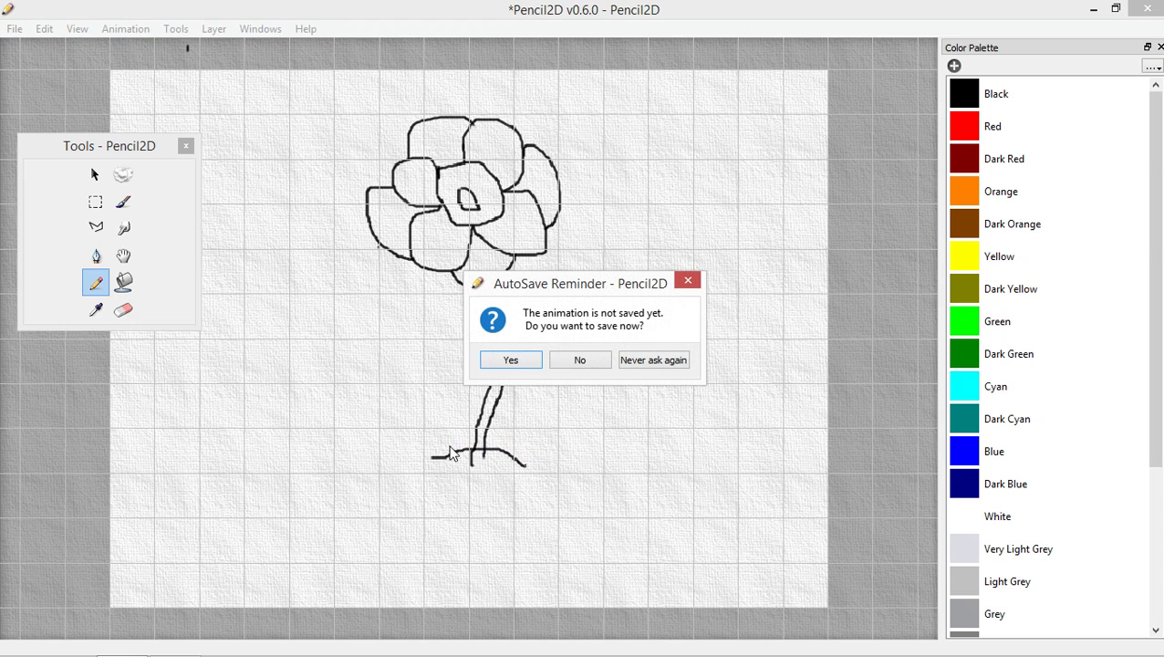
left_click(586, 364)
left_click_drag(431, 458, 526, 467)
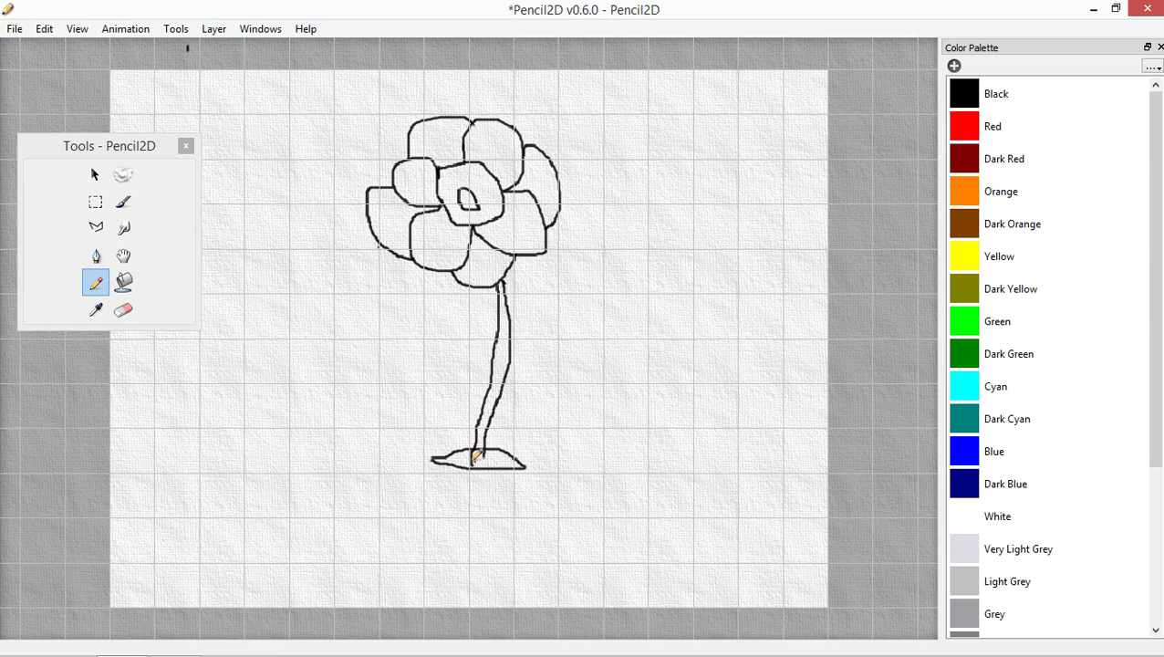
- Draw the pot's two vertical sides down from the rim ends and close them with a horizontal base line
left_click_drag(431, 458, 434, 550)
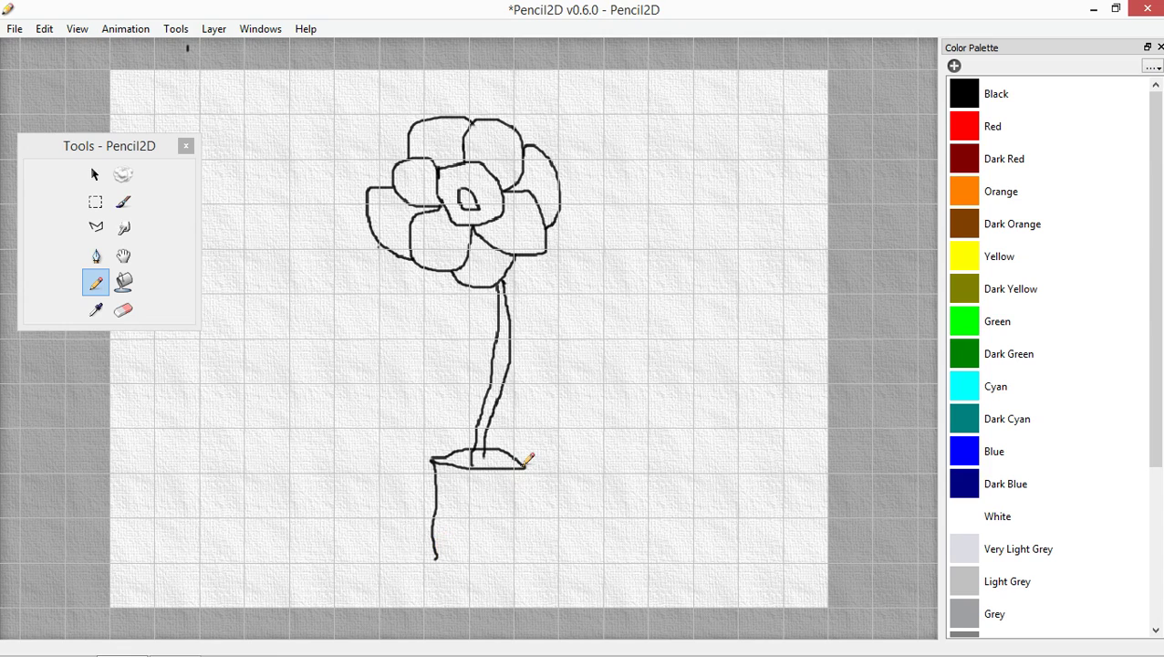
left_click_drag(527, 467, 544, 547)
key("ctrl+z")
left_click_drag(525, 466, 527, 550)
left_click_drag(440, 561, 517, 563)
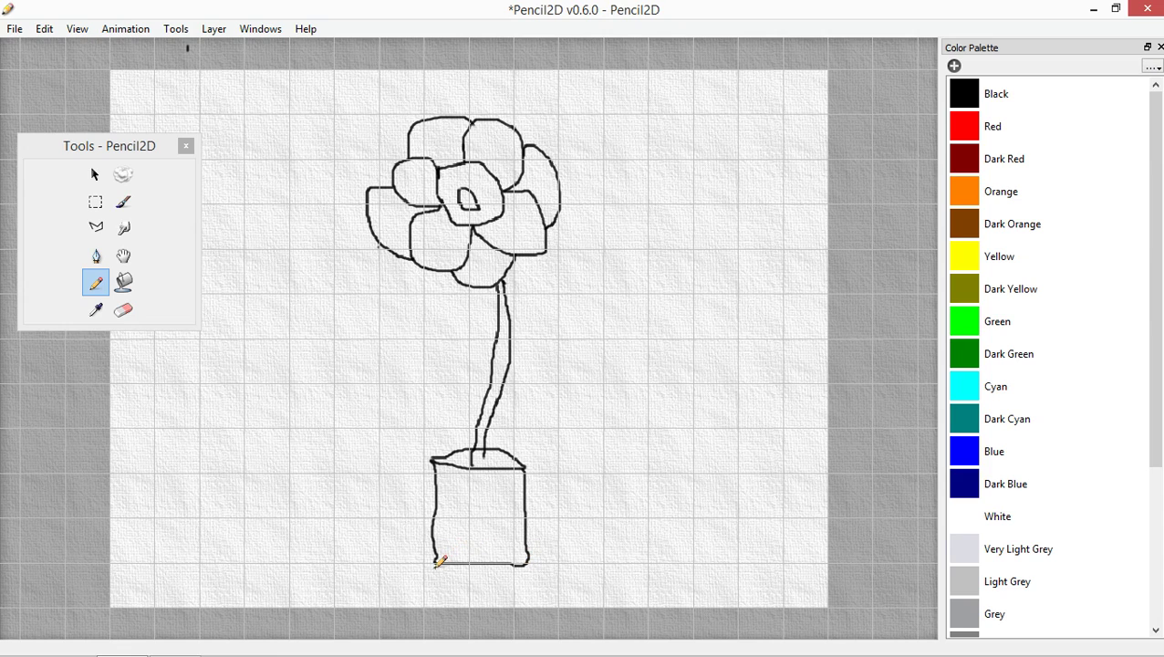
- Decorate the pot with zigzag spikes along its base and below its rim, tidying the rim's right corner with the Eraser and Pencil
mouse_move(436, 564)
left_mouse_down()
mouse_move(442, 523)
mouse_move(462, 566)
mouse_move(470, 526)
mouse_move(491, 565)
mouse_move(499, 526)
mouse_move(519, 566)
mouse_move(523, 522)
left_mouse_up()
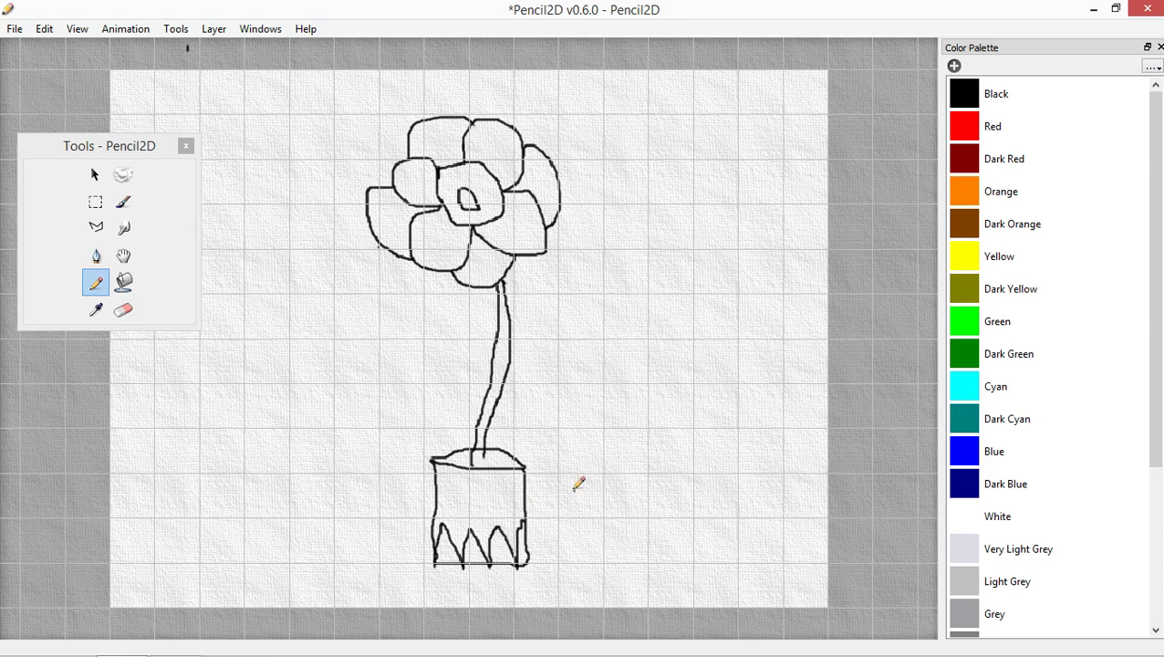
mouse_move(435, 462)
left_mouse_down()
mouse_move(448, 501)
mouse_move(455, 459)
mouse_move(464, 498)
mouse_move(472, 466)
mouse_move(480, 498)
mouse_move(481, 465)
mouse_move(498, 506)
mouse_move(517, 460)
left_mouse_up()
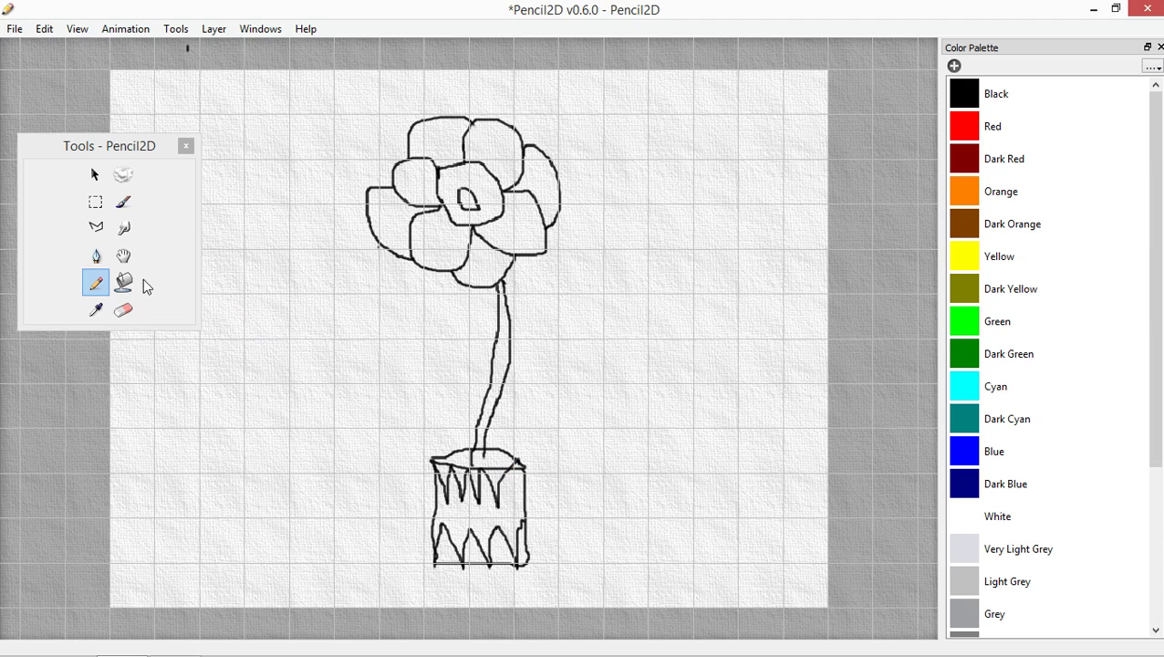
left_click(122, 310)
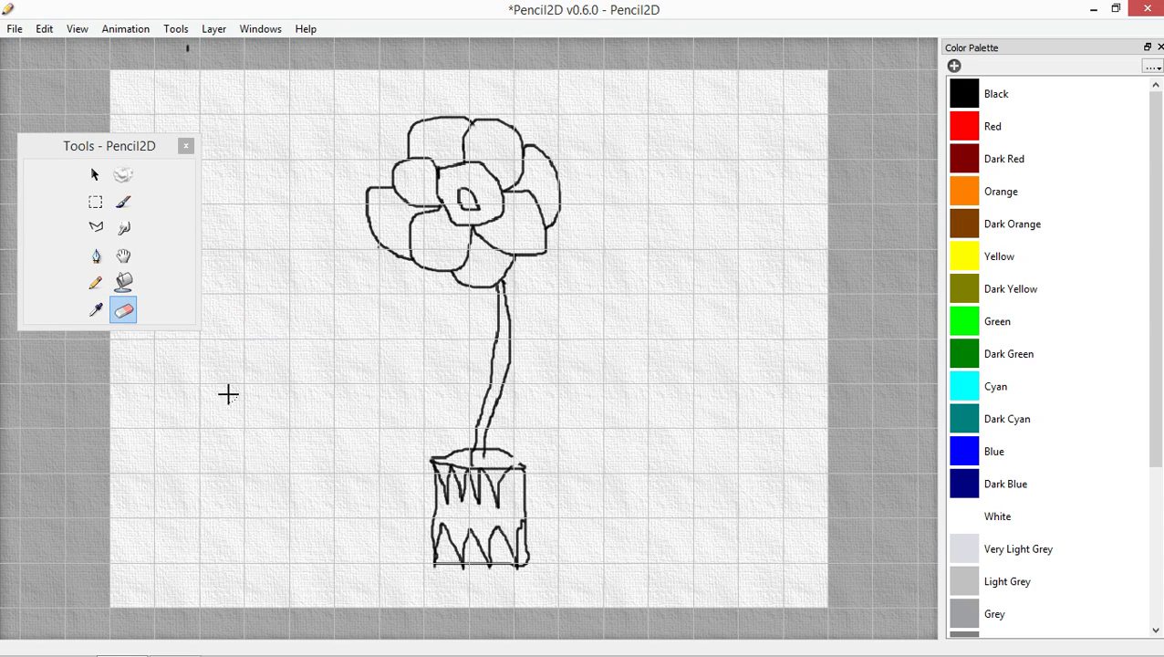
left_click(94, 282)
left_click_drag(510, 467, 522, 497)
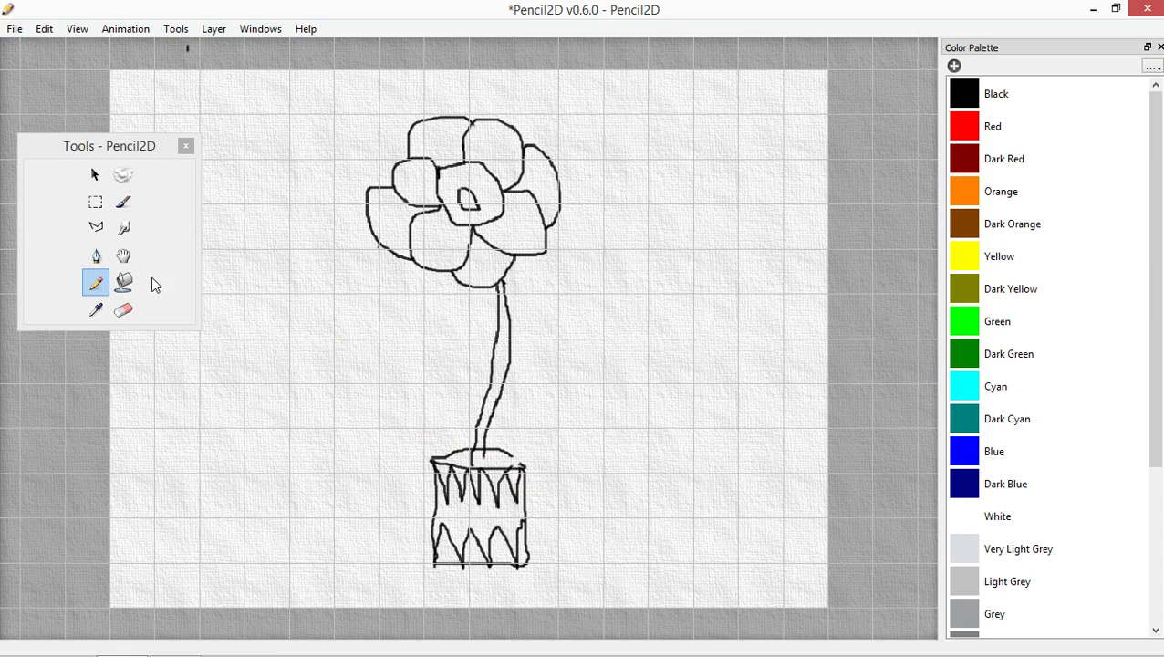
left_click(97, 288)
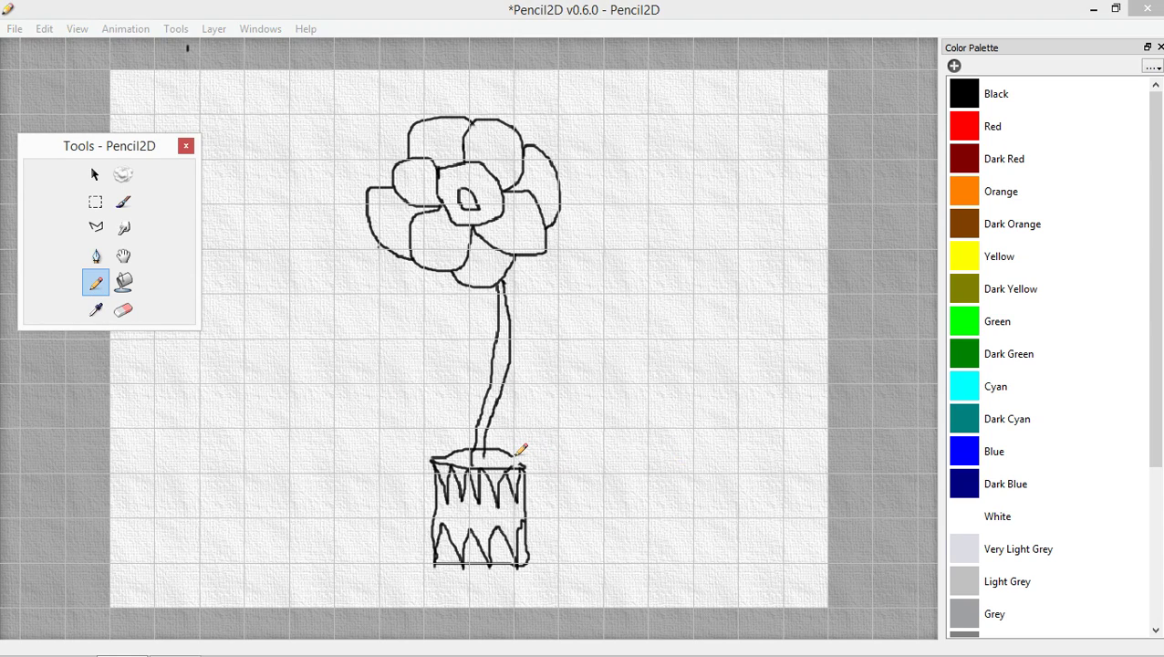
left_click(514, 455)
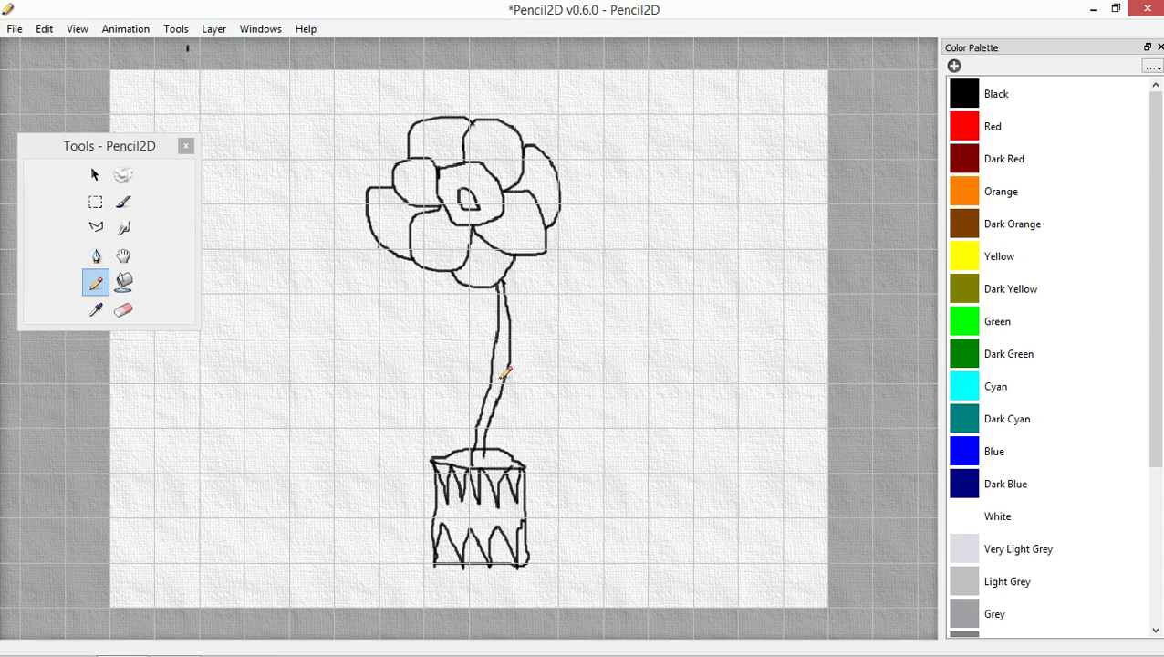
- Draw a pointed leaf on a short stalk at the stem's right side, declining to save the animation
left_click_drag(502, 390, 525, 381)
left_click_drag(518, 372, 587, 346)
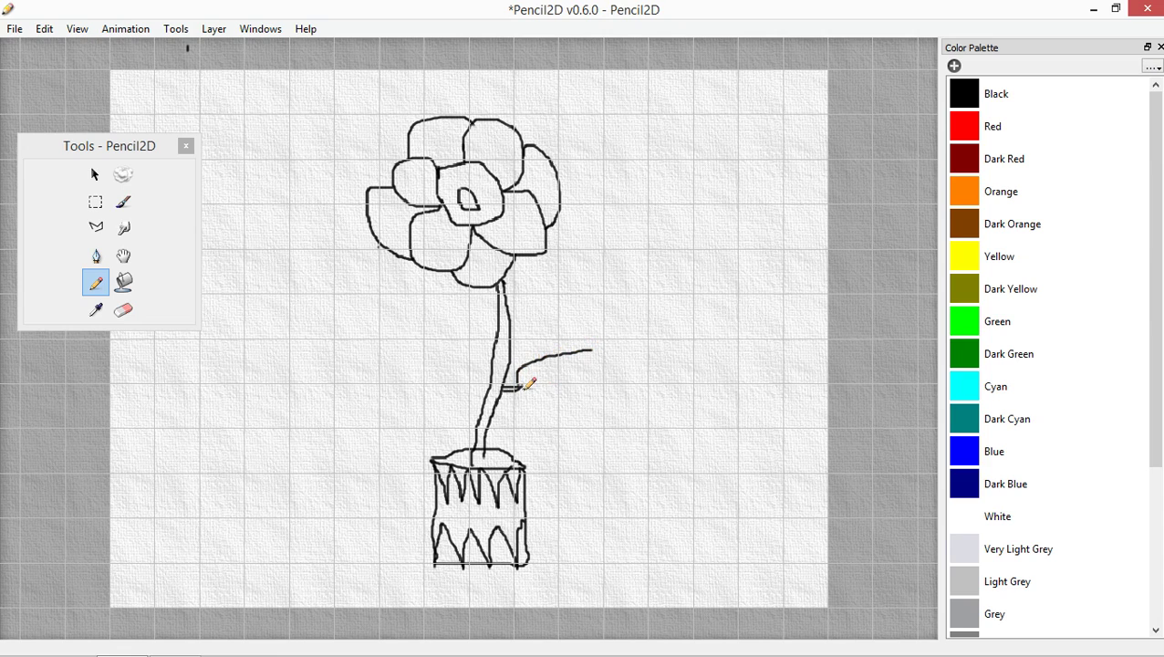
mouse_move(516, 387)
left_mouse_down()
mouse_move(544, 390)
mouse_move(599, 348)
left_mouse_up()
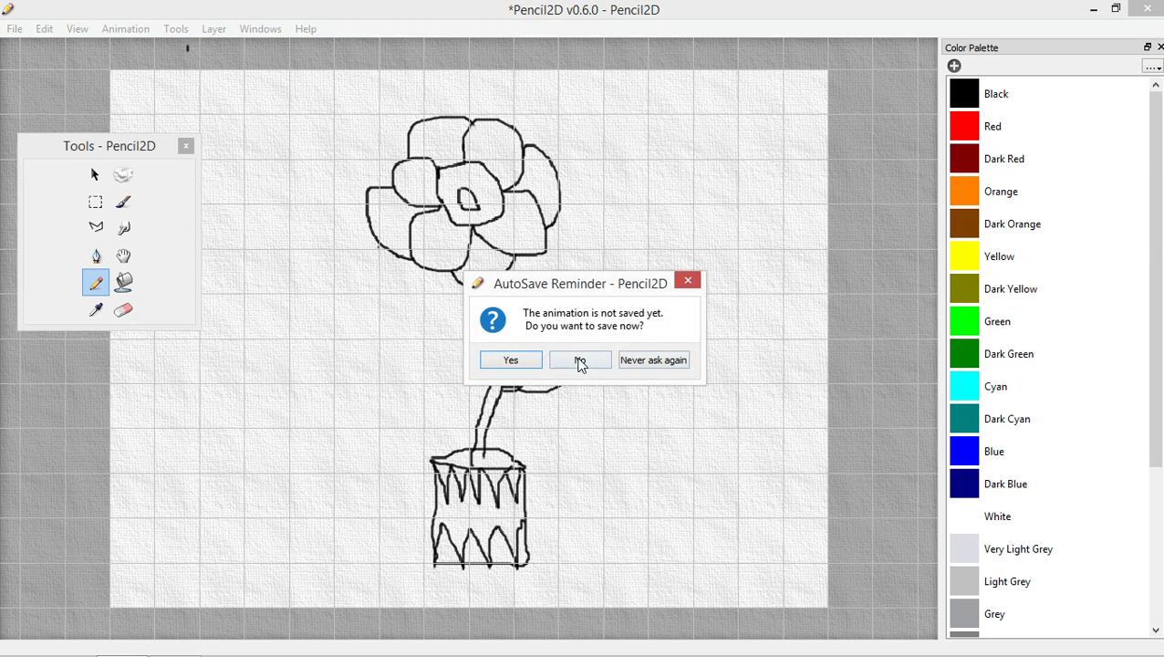
left_click(579, 362)
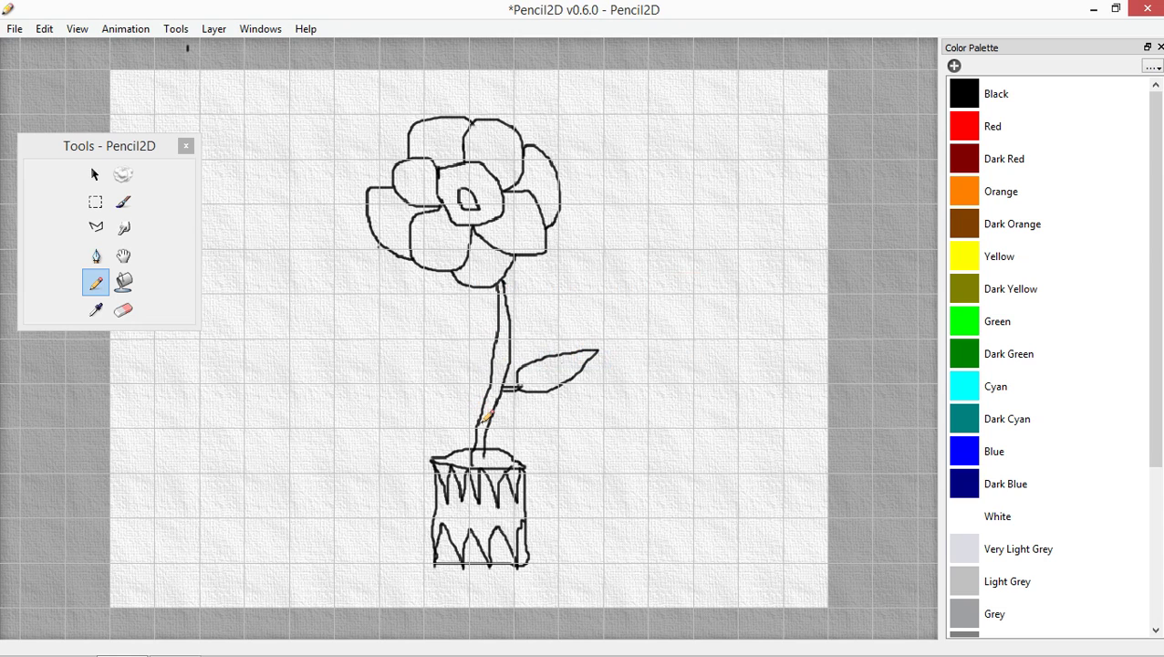
- Draw three more pointed leaves on the stem: two on its left side and one on its upper right
left_click_drag(478, 424, 456, 415)
mouse_move(465, 405)
left_mouse_down()
mouse_move(402, 339)
mouse_move(392, 344)
mouse_move(444, 403)
left_mouse_up()
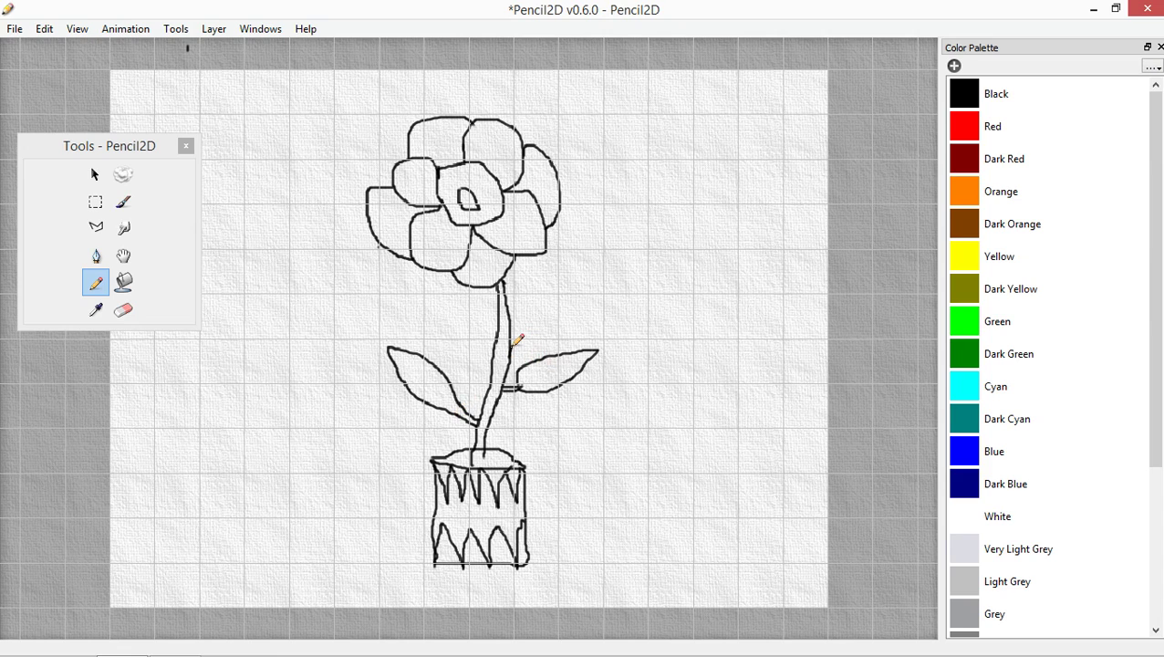
left_click_drag(548, 328, 588, 257)
mouse_move(530, 303)
left_mouse_down()
mouse_move(545, 275)
mouse_move(583, 250)
left_mouse_up()
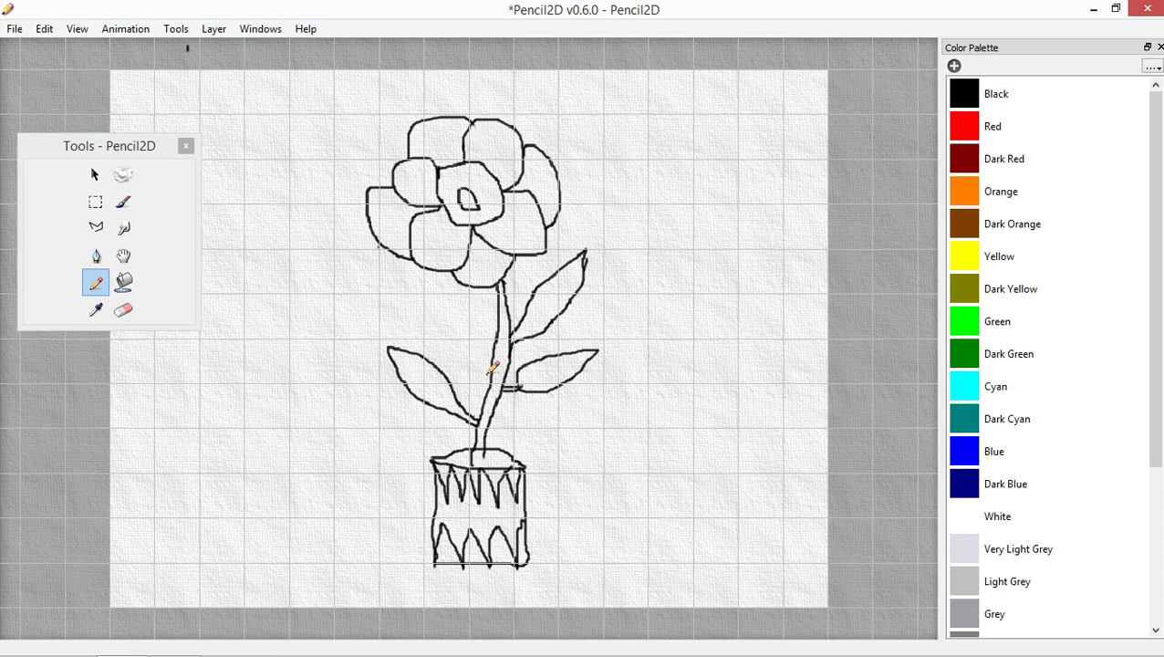
mouse_move(494, 374)
left_mouse_down()
mouse_move(468, 333)
mouse_move(422, 300)
mouse_move(394, 301)
mouse_move(471, 362)
left_mouse_up()
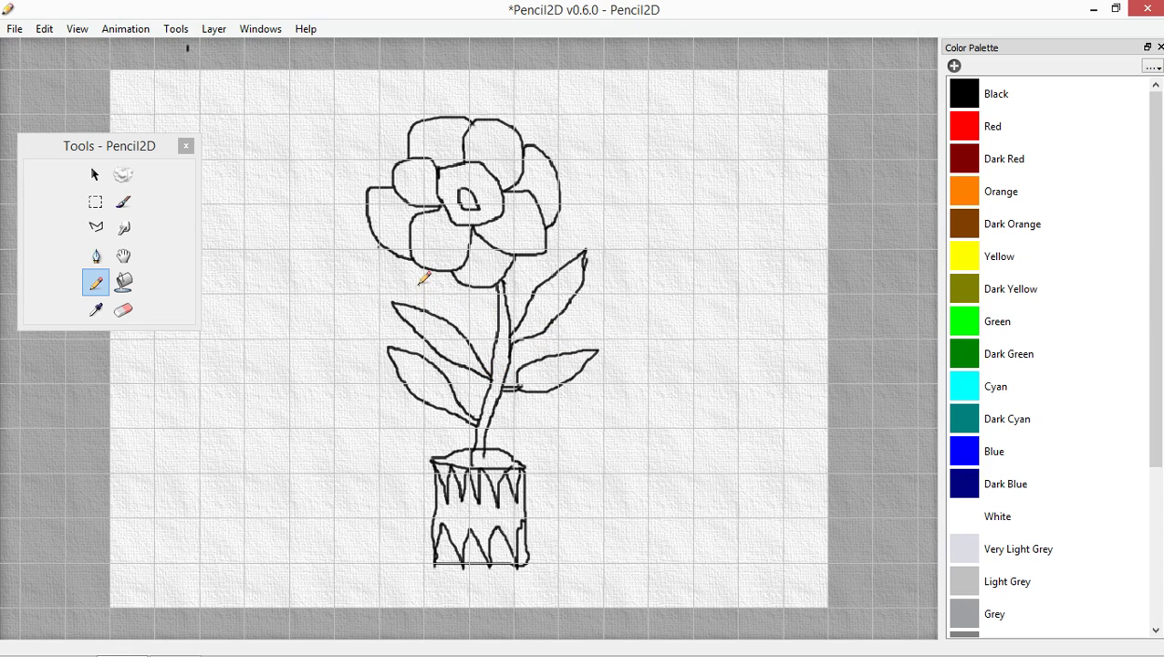
- Draw a smaller pointed leaf on the stem's left side, just below the flower head
left_click_drag(439, 291, 498, 328)
key("ctrl+z")
left_click_drag(457, 291, 499, 341)
left_click_drag(458, 290, 493, 317)
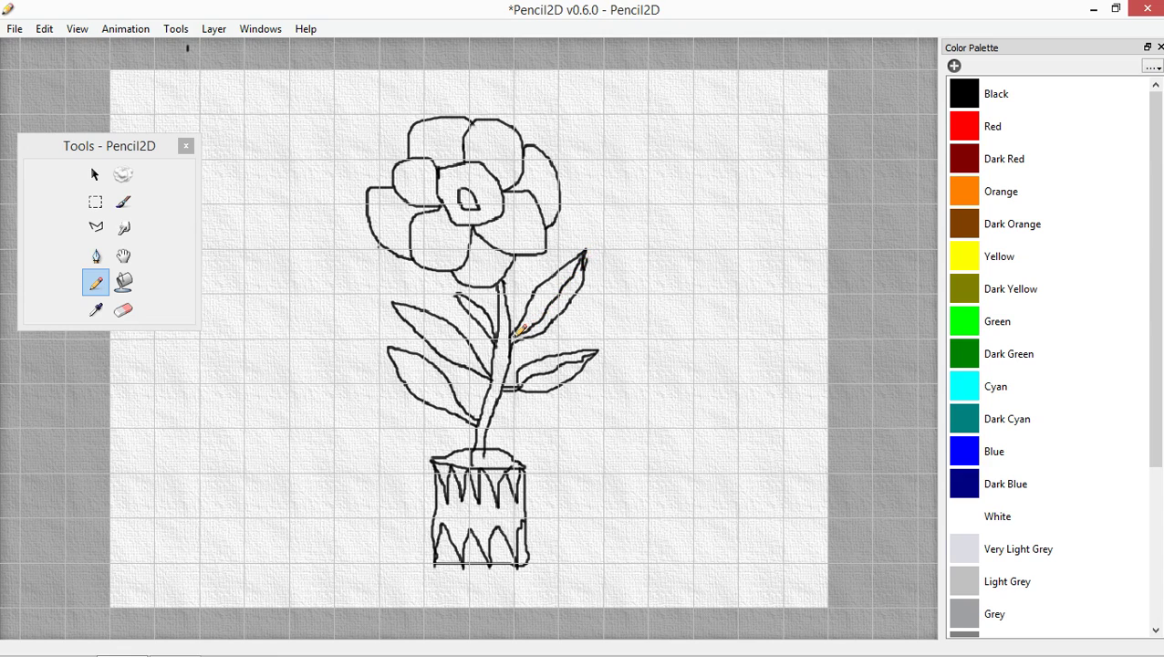
- Draw a central vein through each of the two large leaves on the stem's left side, declining to save the animation
left_click_drag(398, 299, 476, 351)
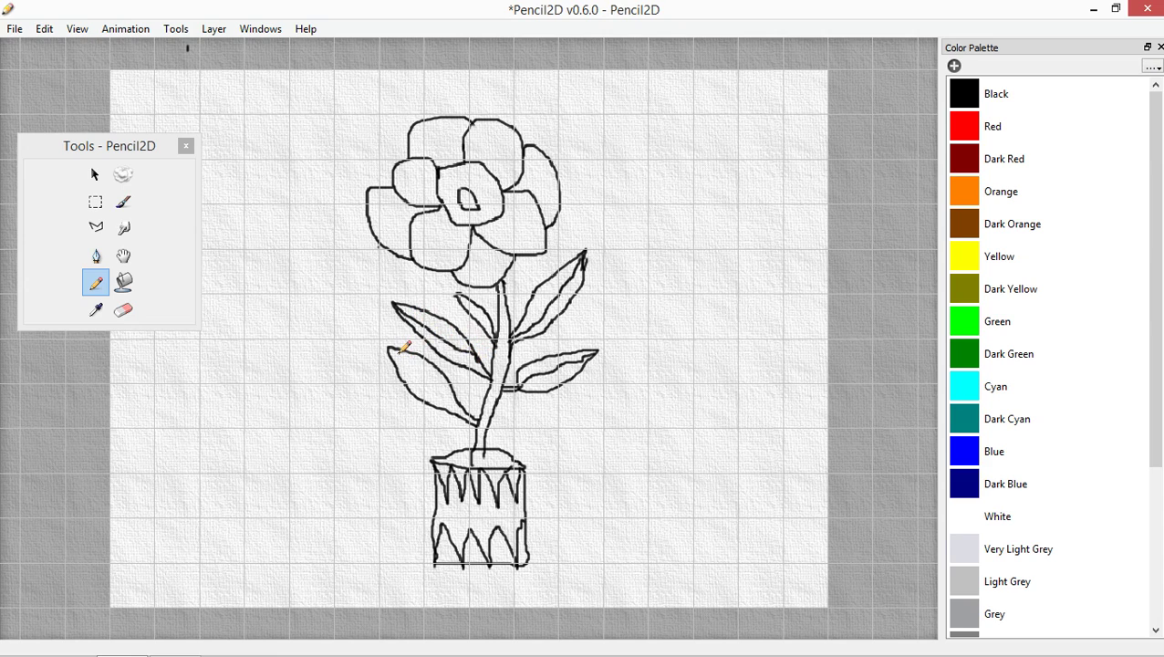
left_click_drag(400, 349, 465, 395)
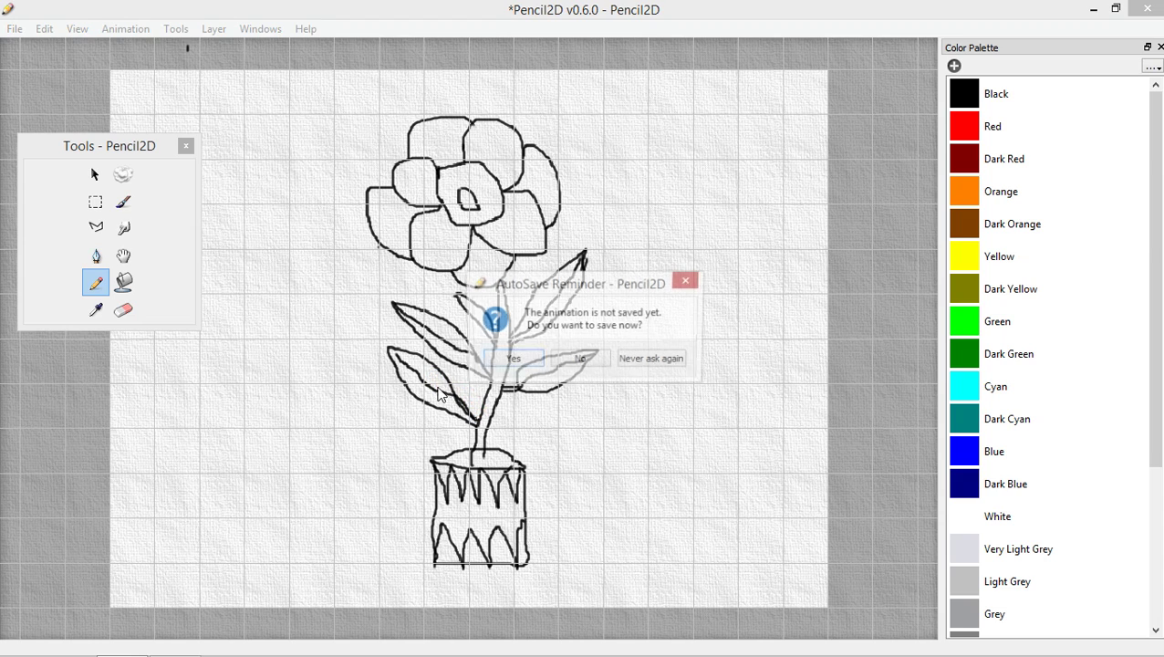
left_click(580, 359)
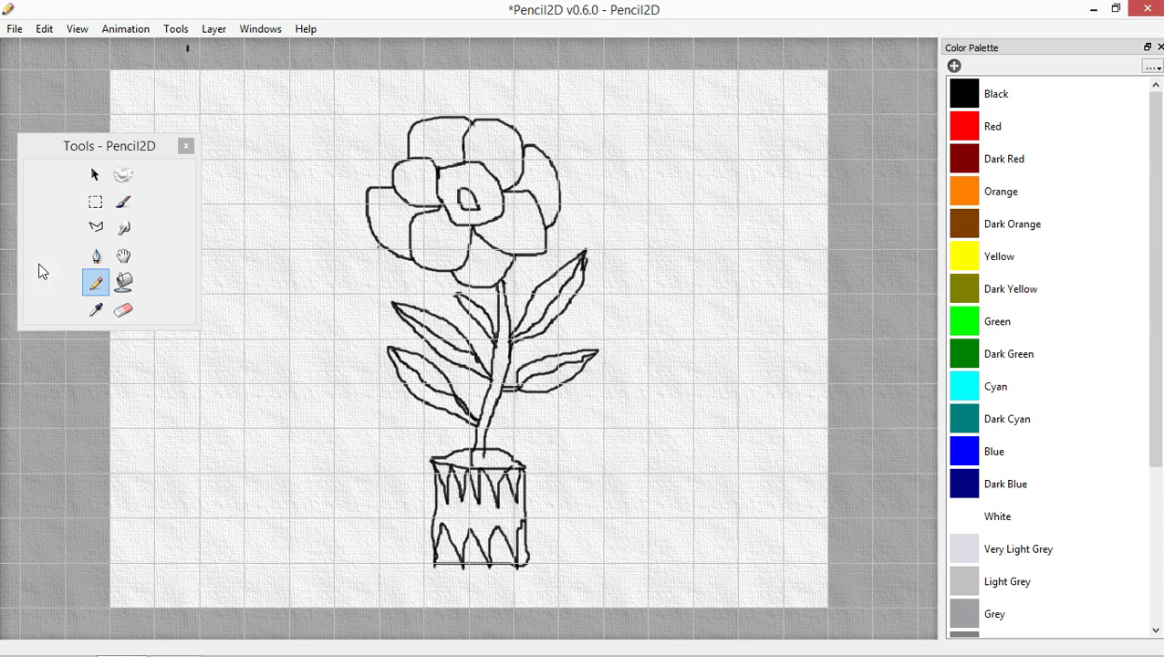
- Fill all the flower's outer petals with Red using the Paint Bucket
left_click(123, 283)
left_click(972, 137)
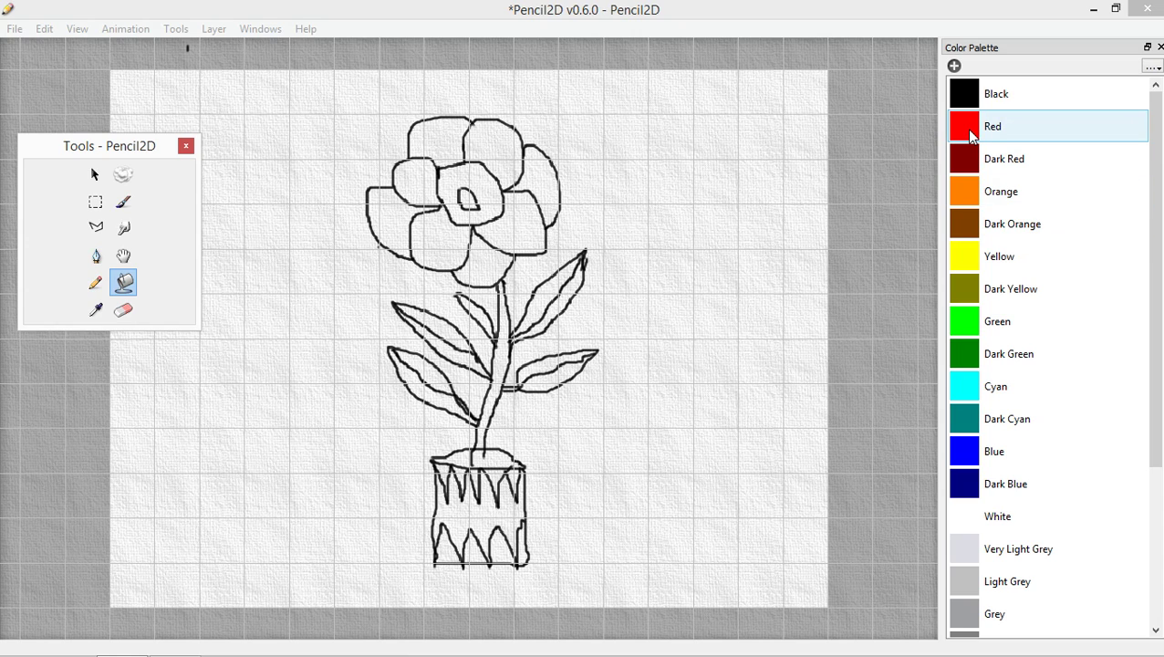
key("Return")
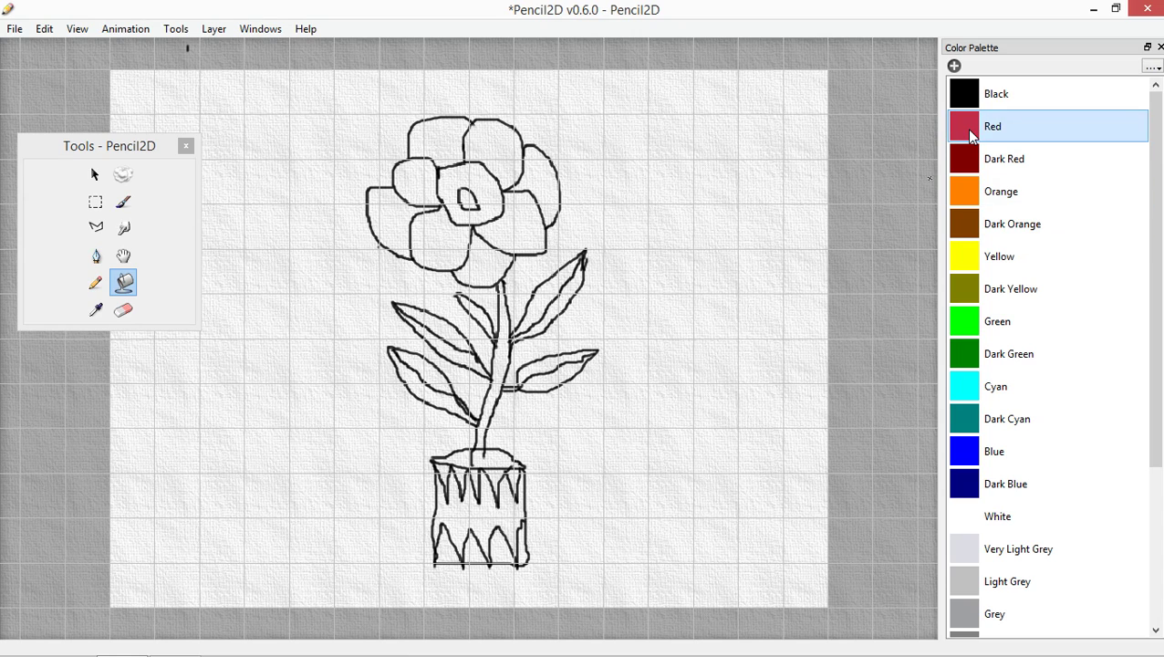
left_click(499, 139)
left_click(453, 136)
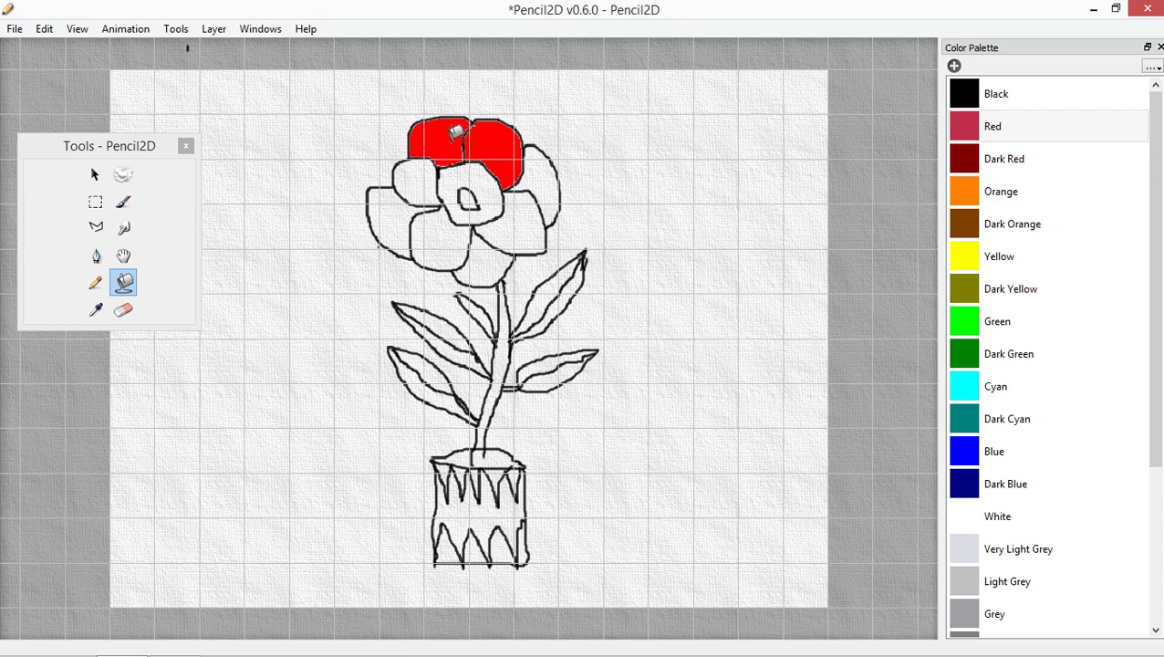
left_click(423, 182)
left_click(404, 221)
left_click(454, 228)
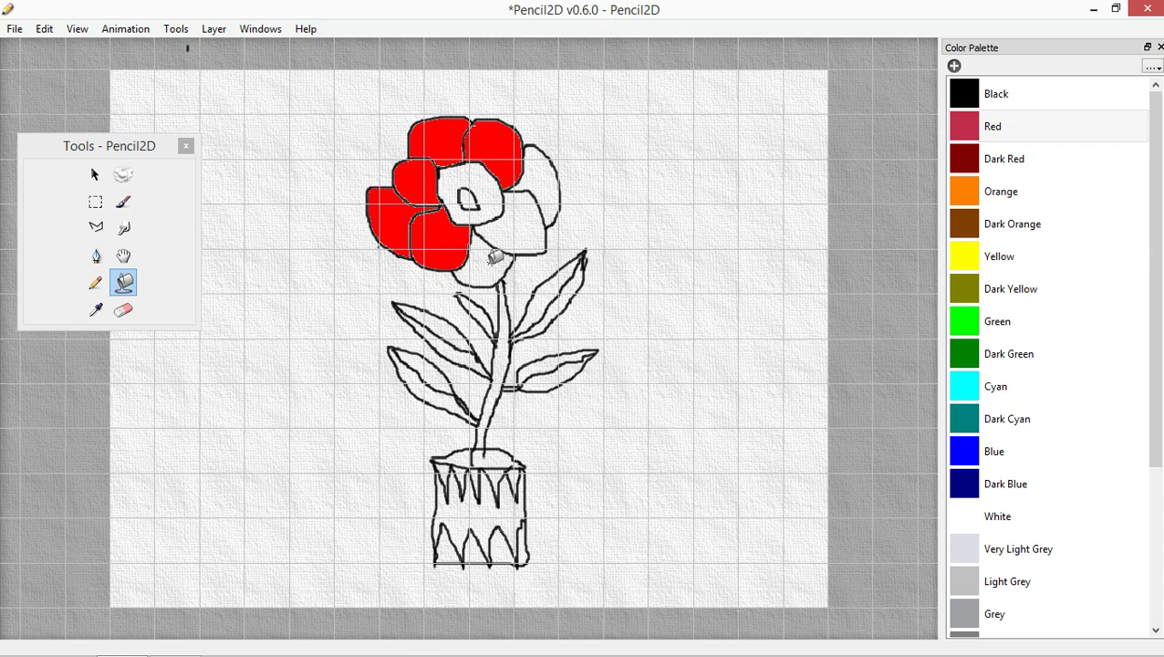
left_click(497, 260)
left_click(518, 230)
left_click(543, 177)
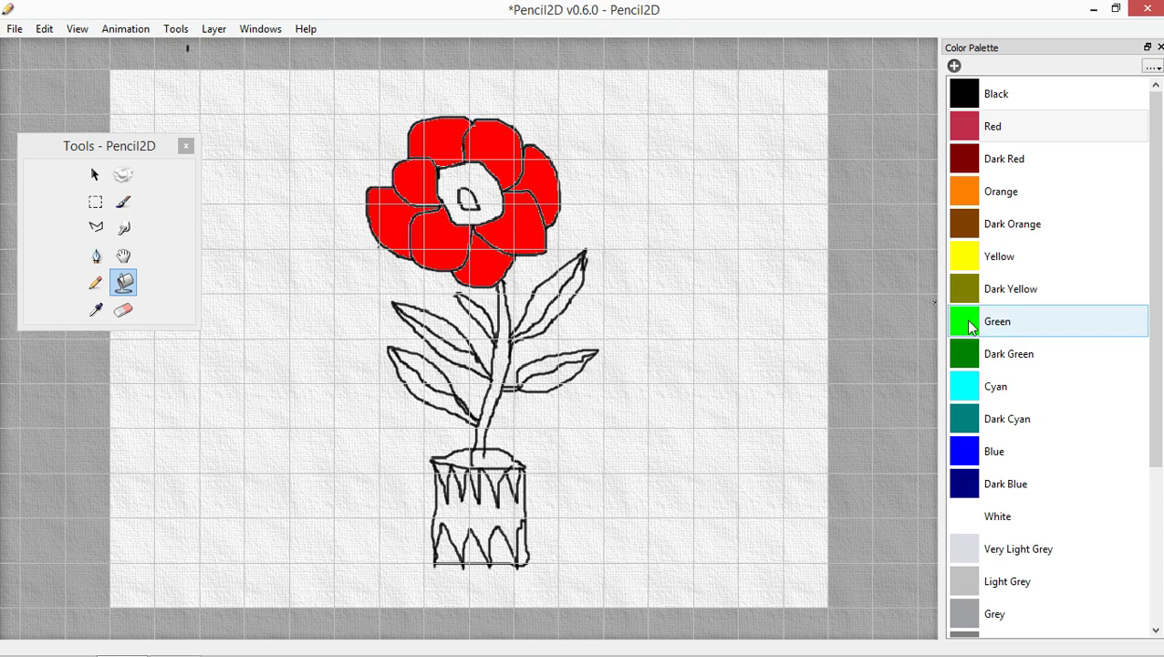
- Fill both halves of every leaf along the stem with Dark Green
left_click(965, 357)
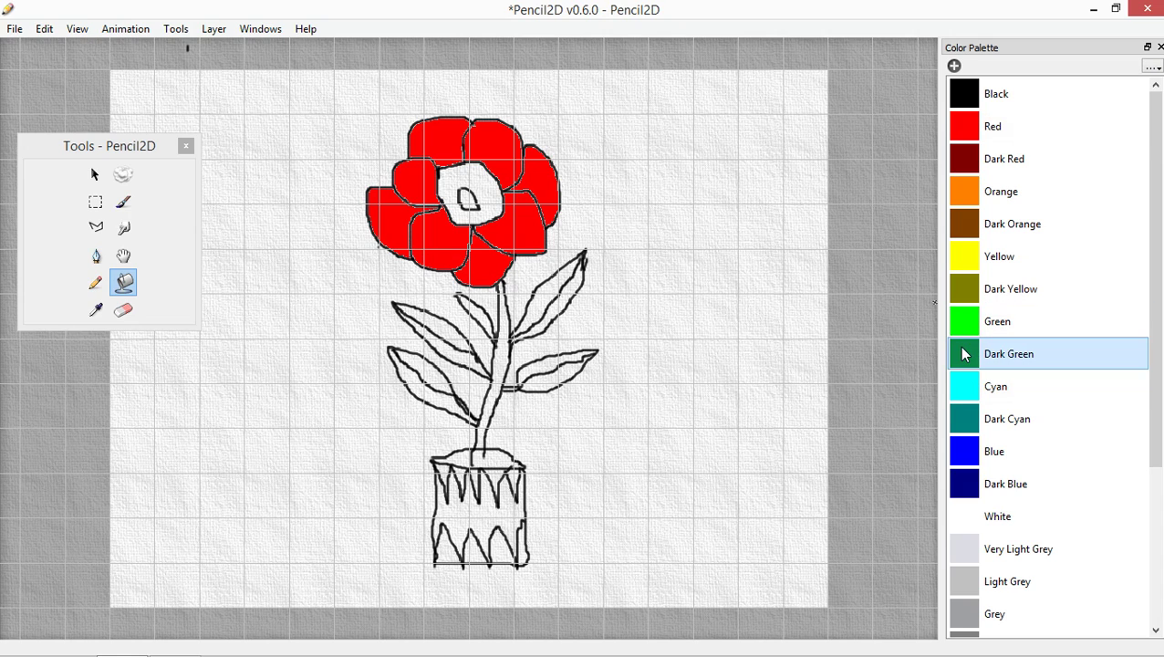
left_click(552, 357)
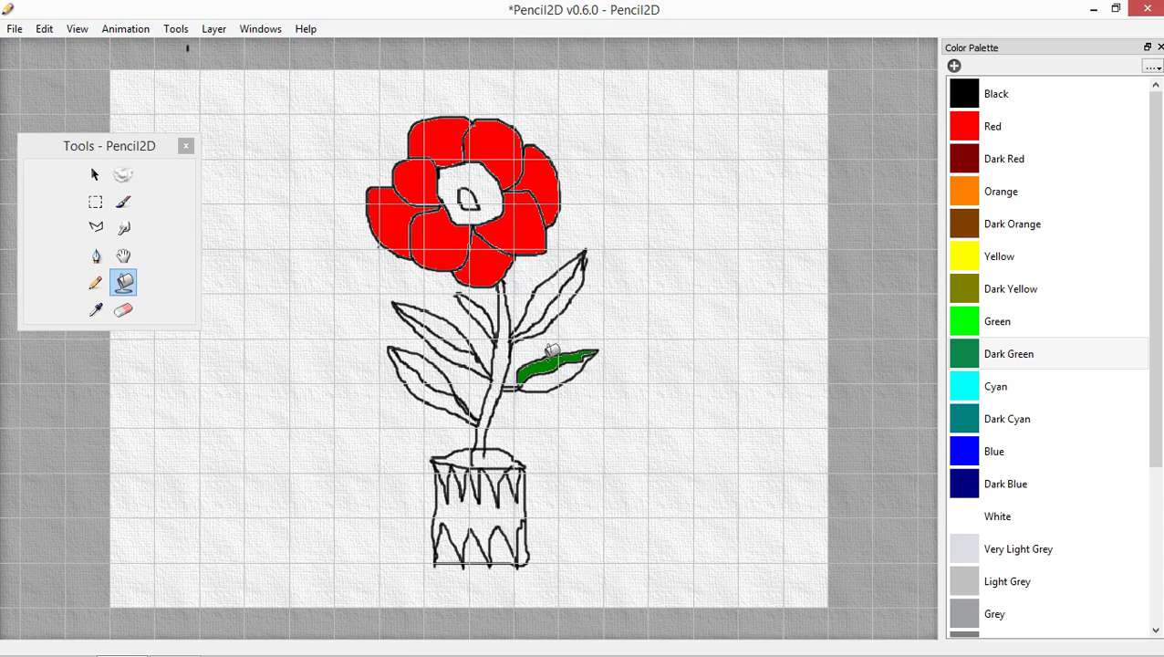
left_click(570, 361)
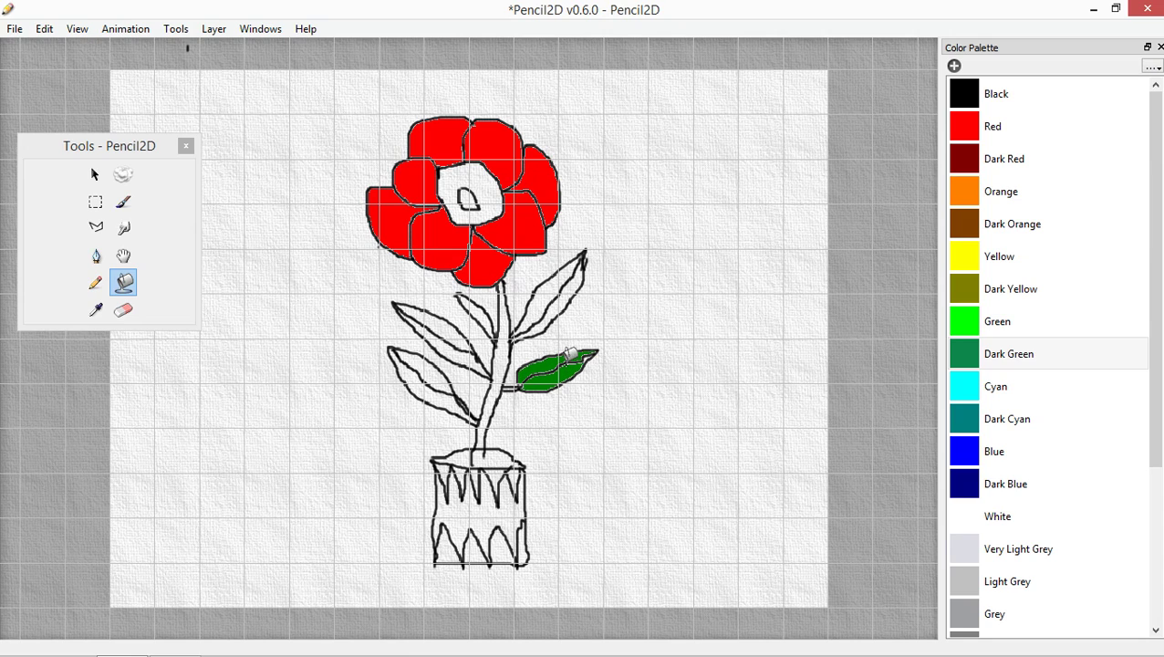
left_click(561, 292)
left_click(568, 267)
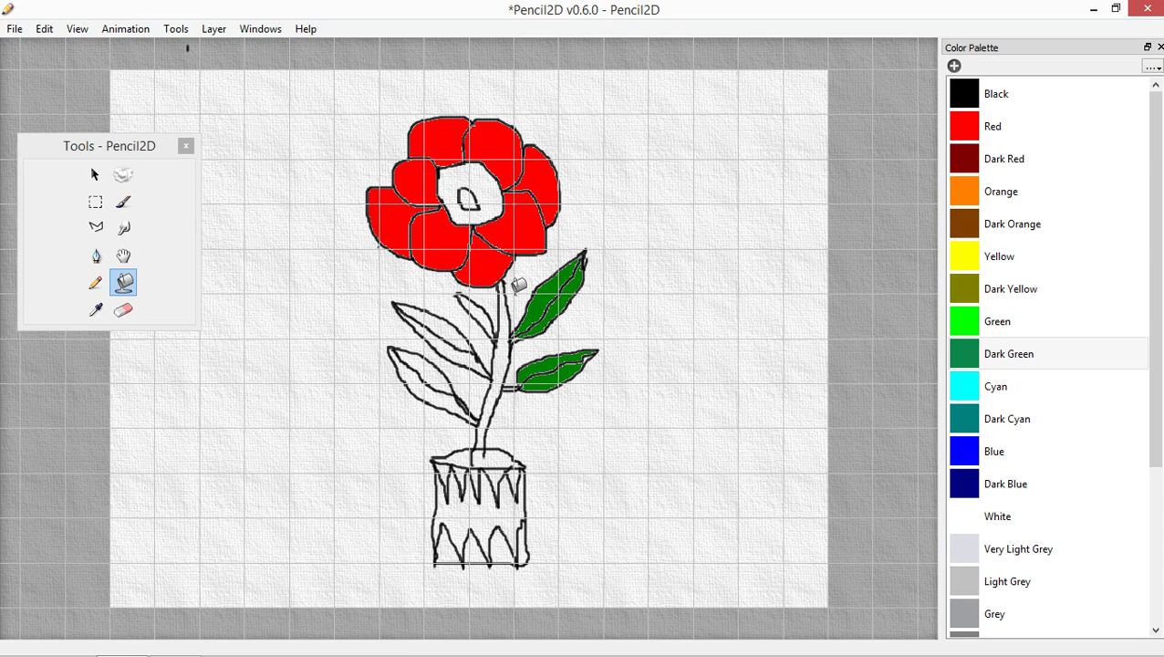
left_click(482, 306)
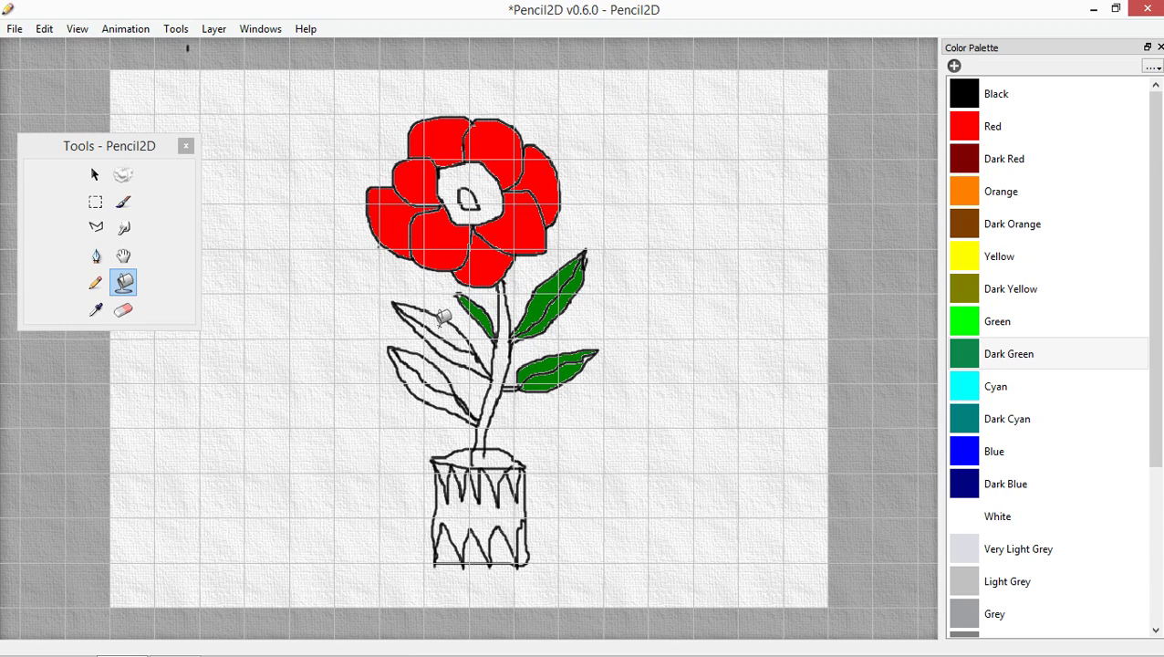
left_click(575, 362)
left_click(459, 343)
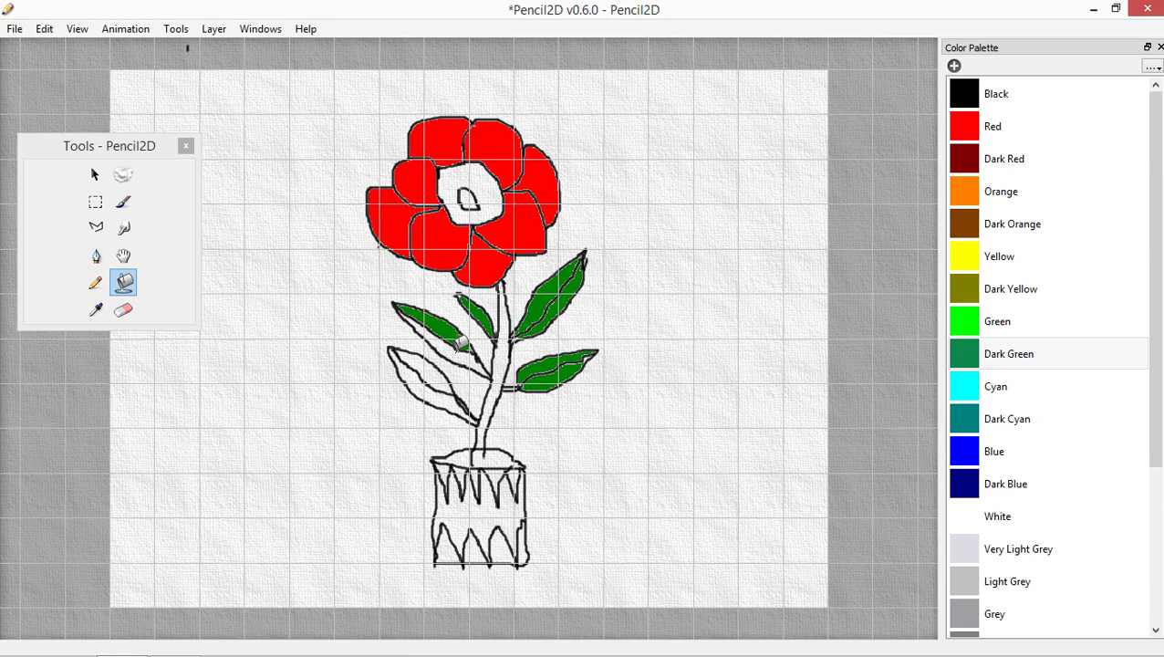
left_click(427, 379)
left_click(427, 380)
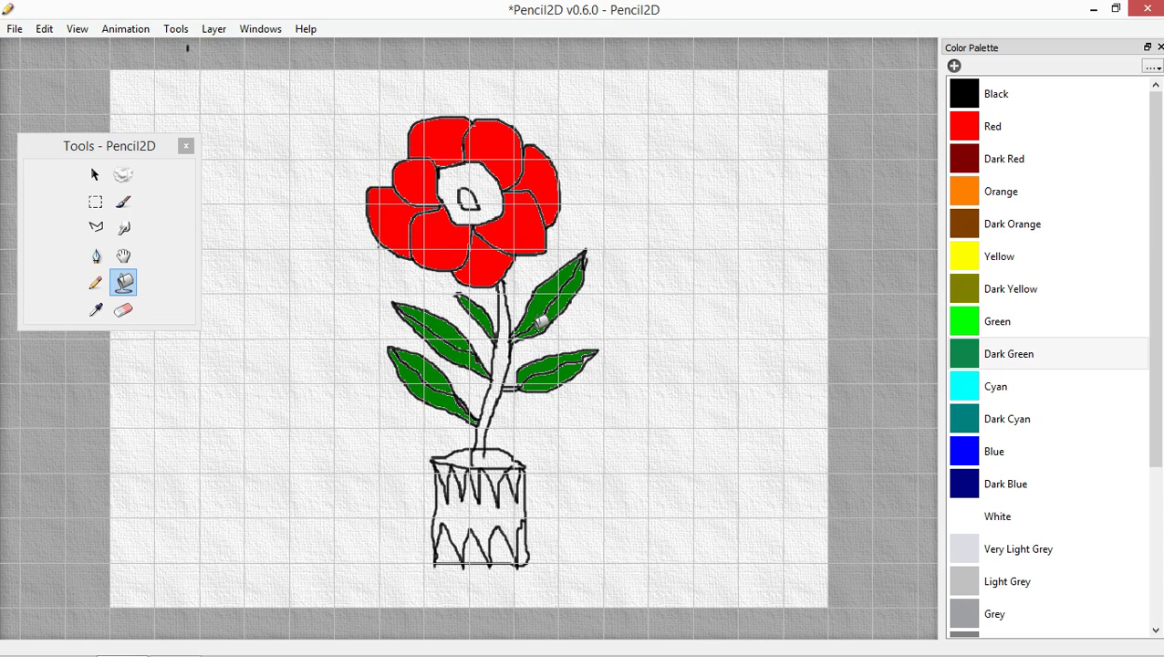
- Fill the flower's stem with Dark Red
left_click(959, 159)
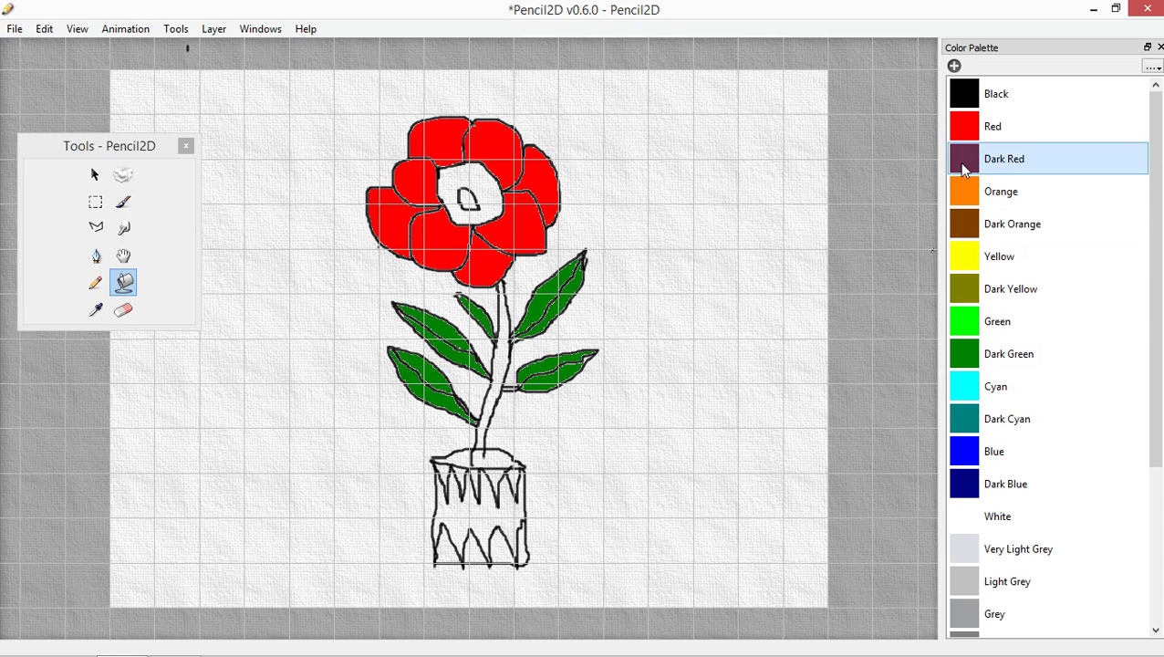
left_click(503, 321)
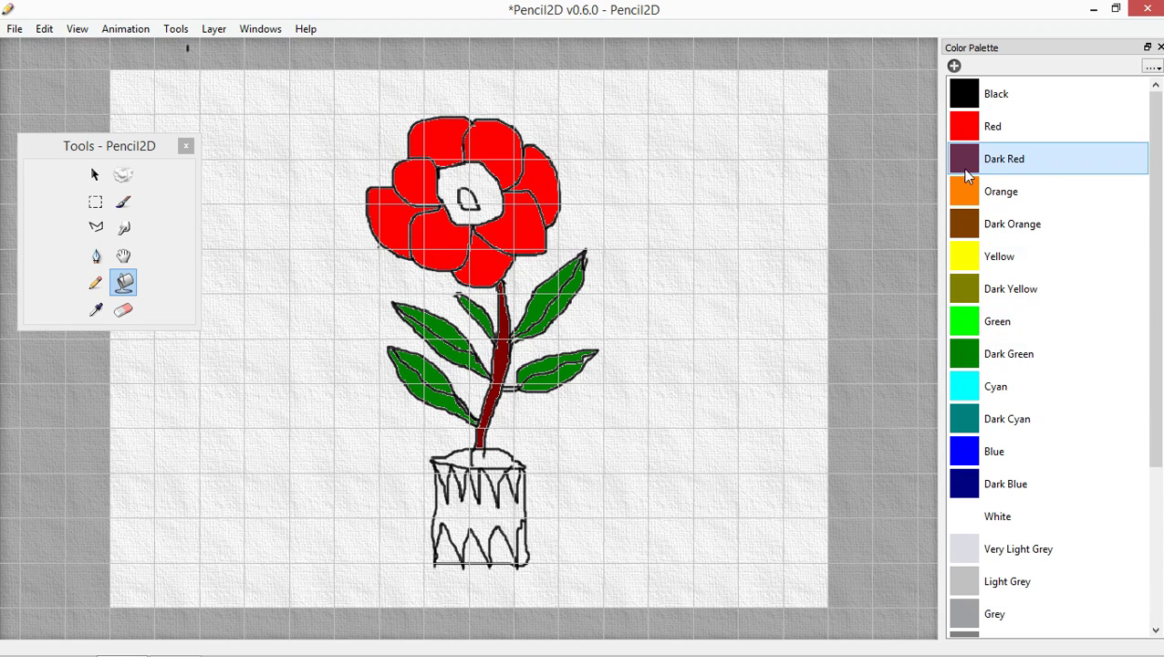
left_click_drag(1150, 251, 1124, 223)
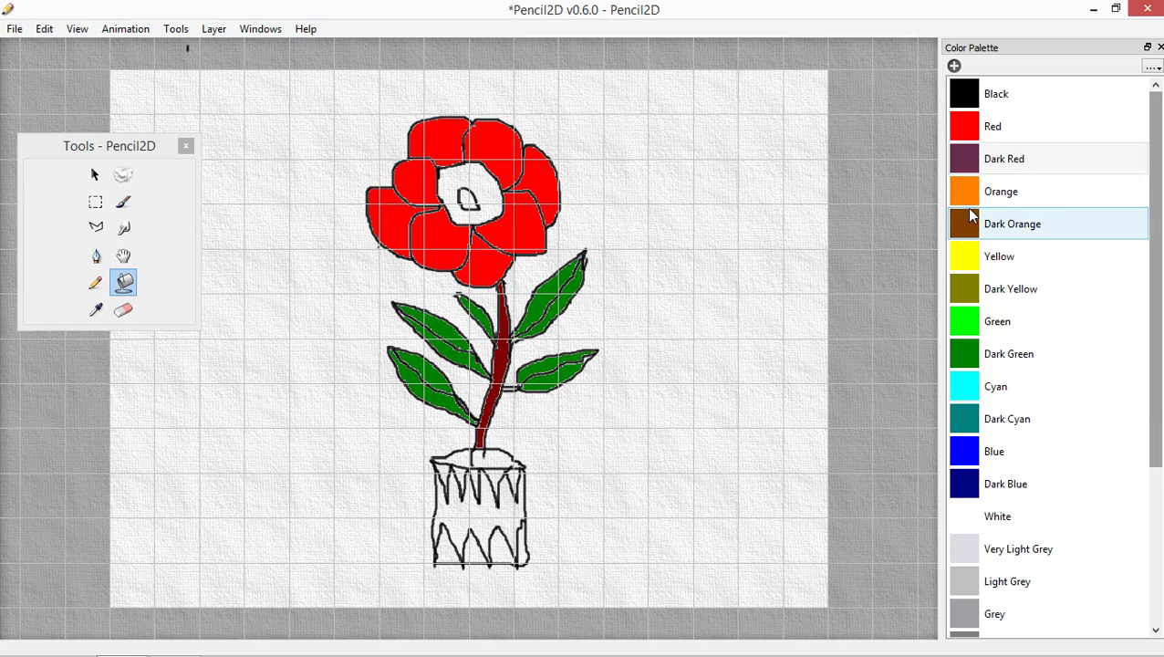
- Fill the flower's centre with Orange and the small shape inside it with Yellow
left_click(965, 200)
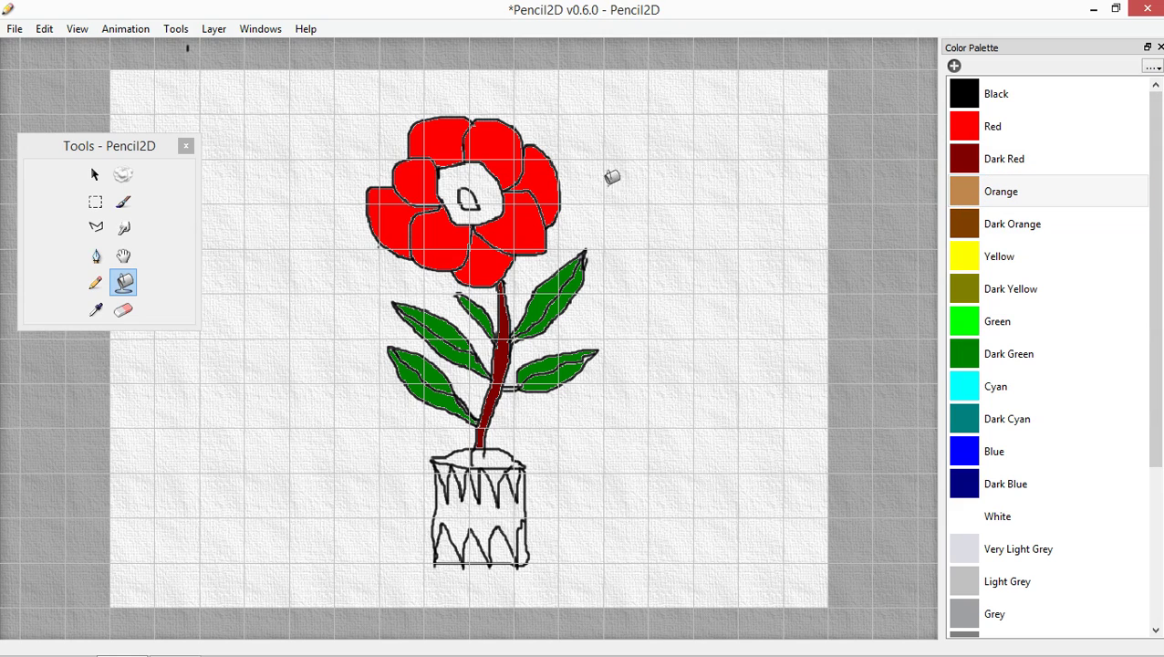
left_click(477, 176)
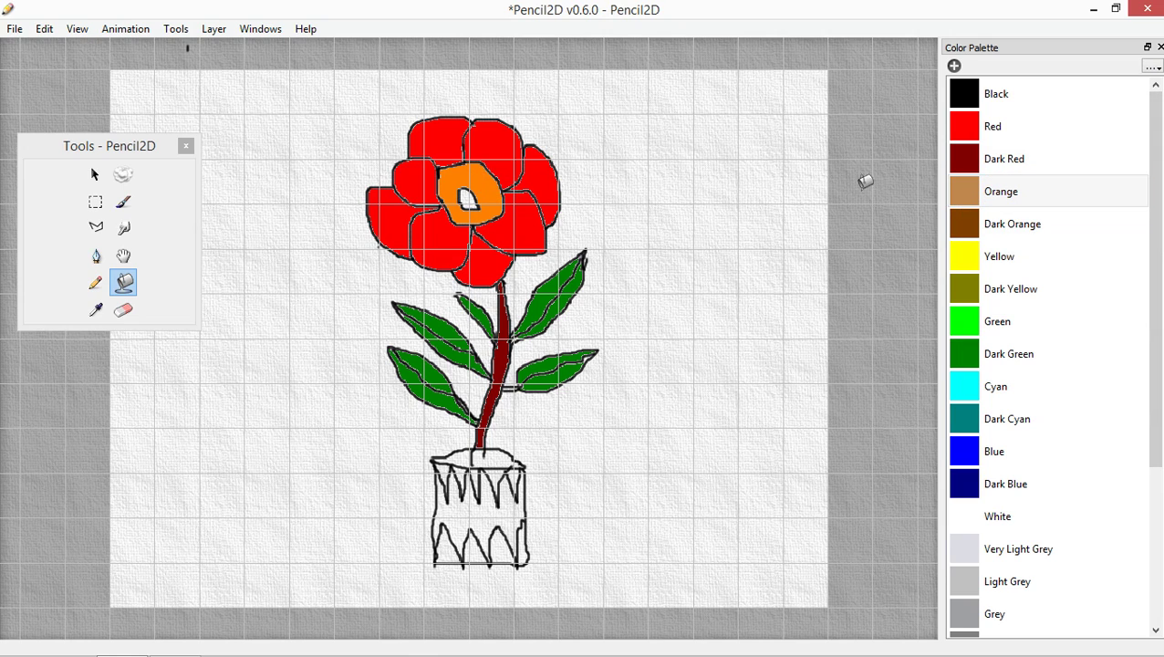
left_click(972, 260)
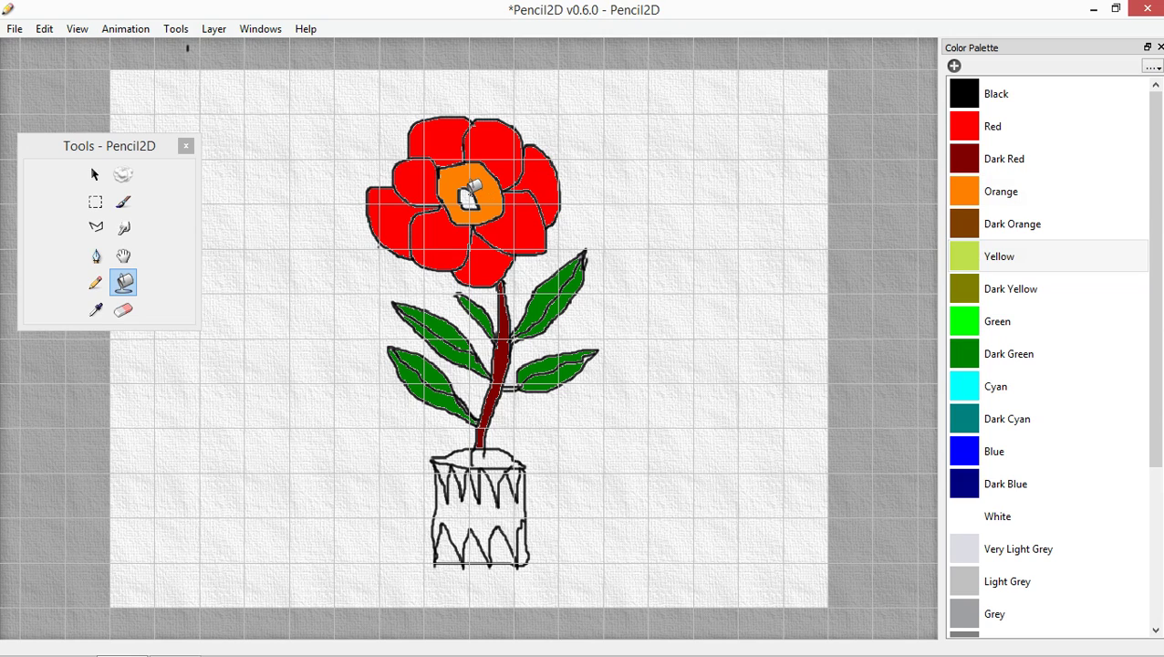
left_click(468, 195)
- Fill the soil at the pot's opening with Dark Orange and the spikes below the rim with Cyan
left_click(968, 239)
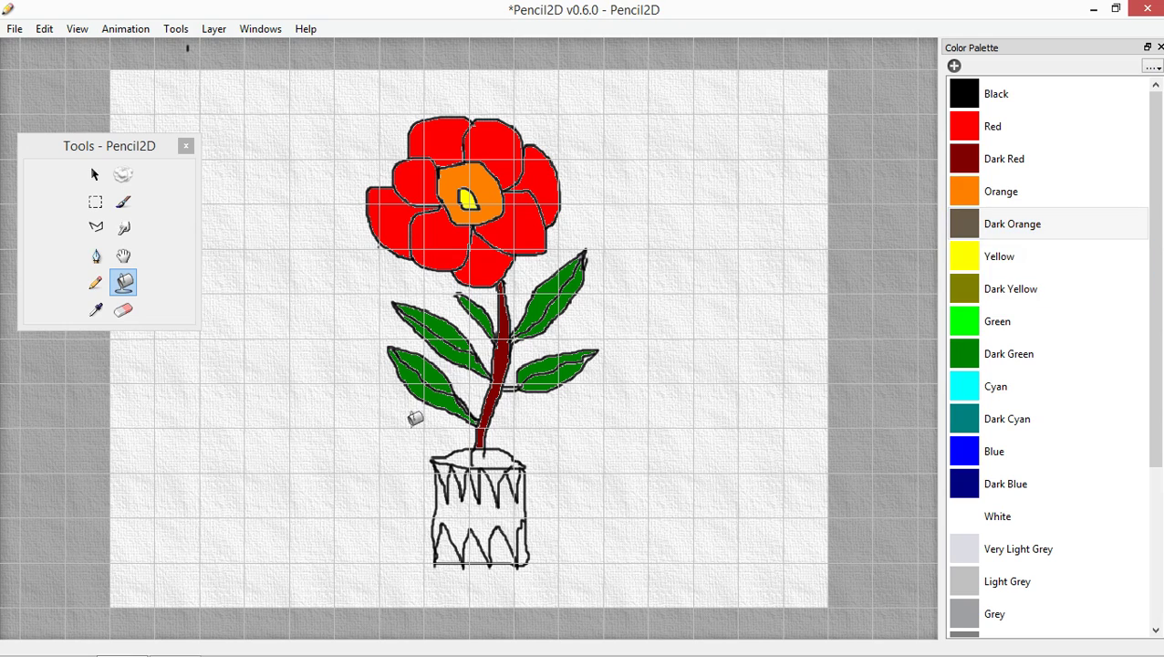
left_click(493, 452)
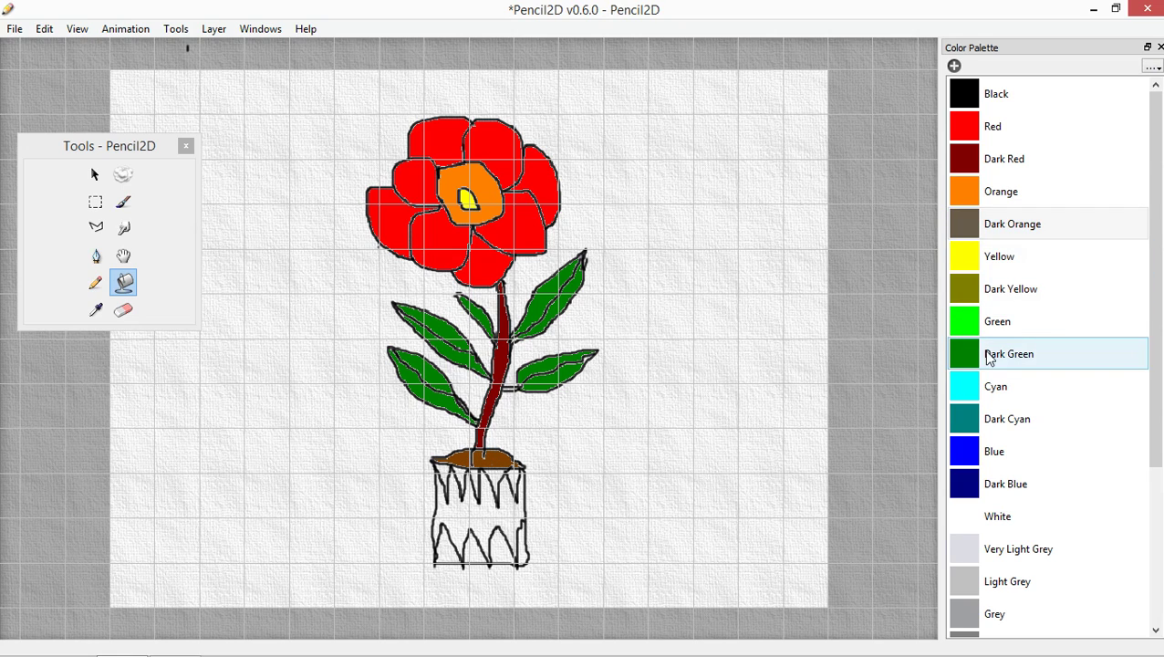
left_click(962, 389)
left_click(511, 476)
left_click(497, 470)
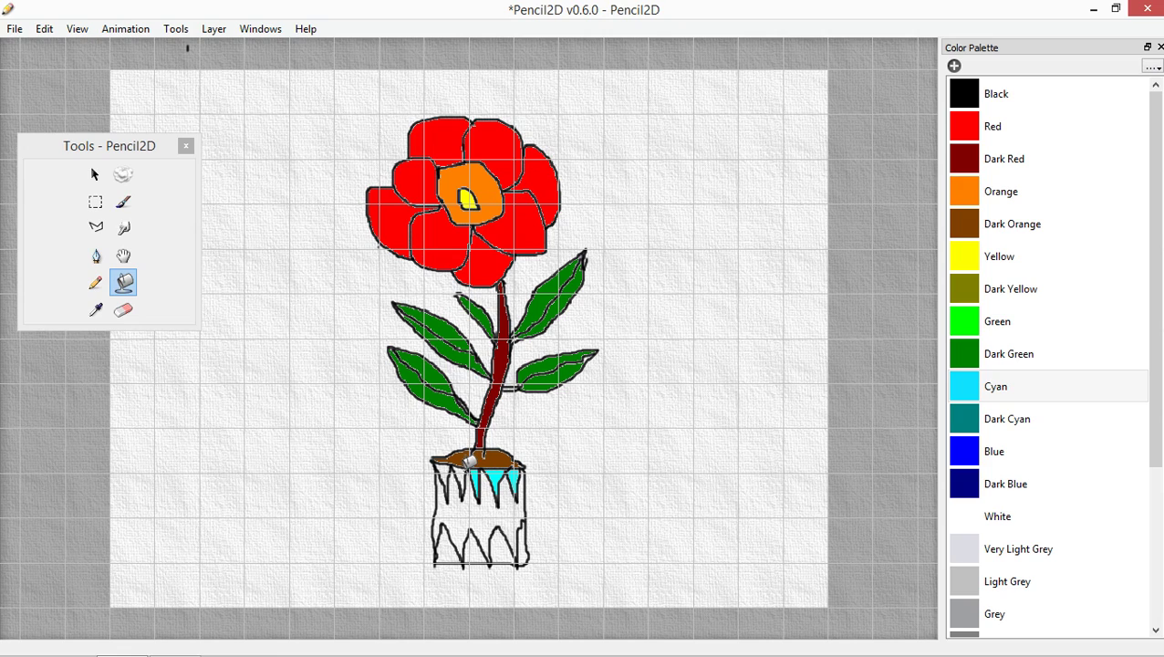
left_click(455, 473)
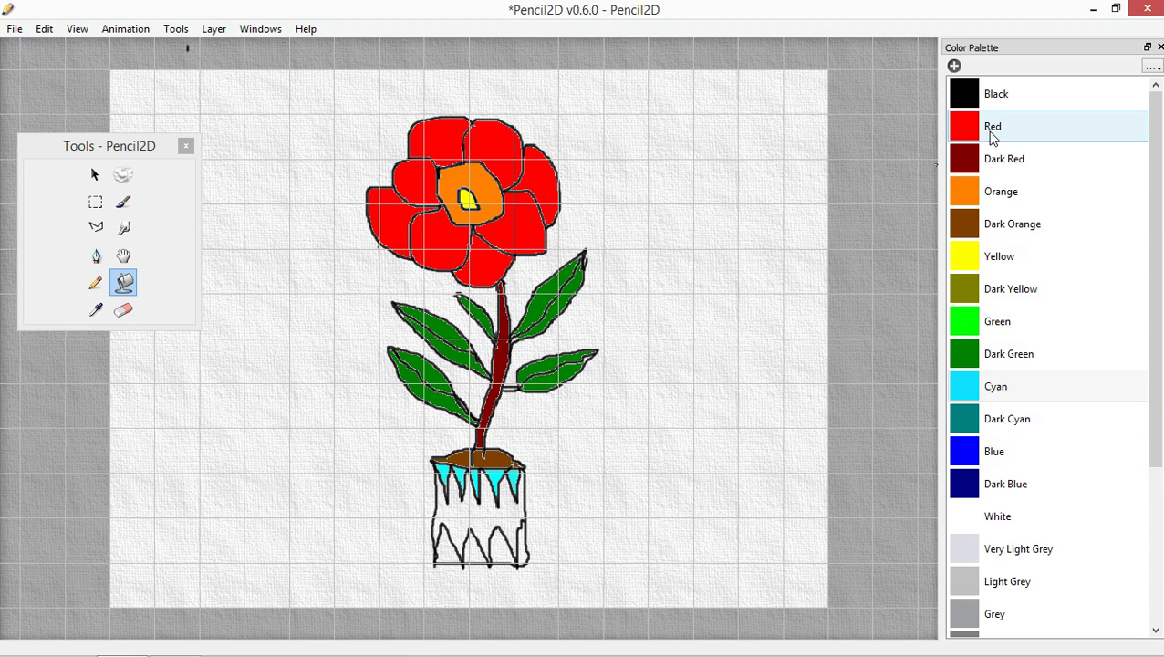
- Fill the spikes along the pot's base with Dark Red, declining to save the animation
left_click(994, 159)
left_click(524, 543)
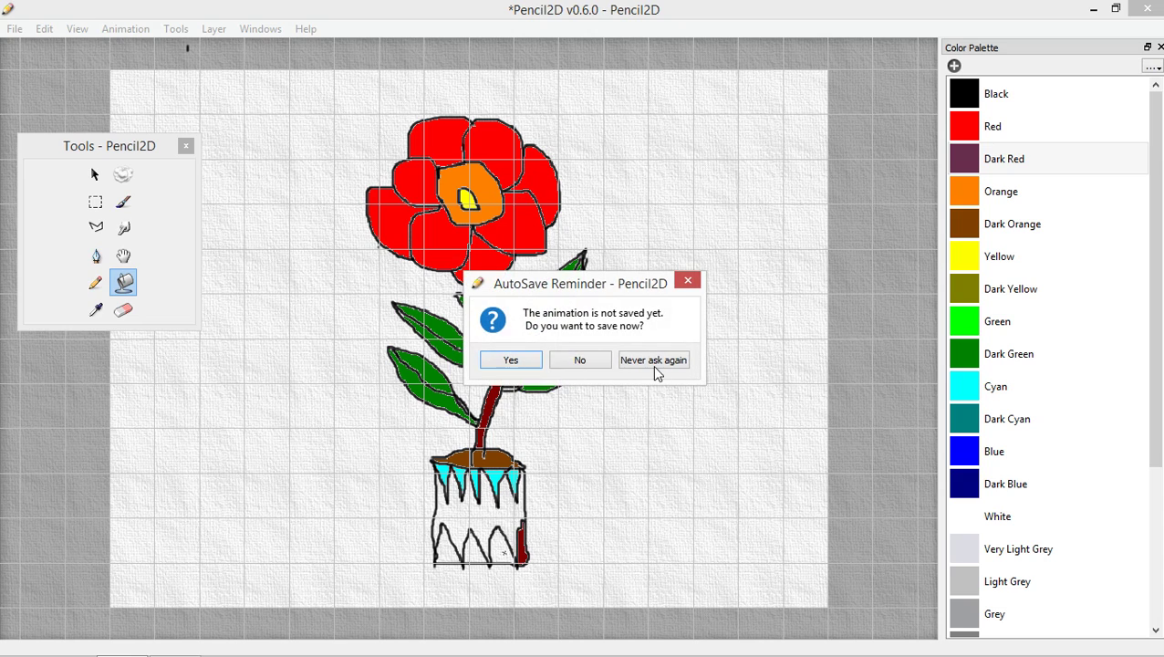
left_click(580, 361)
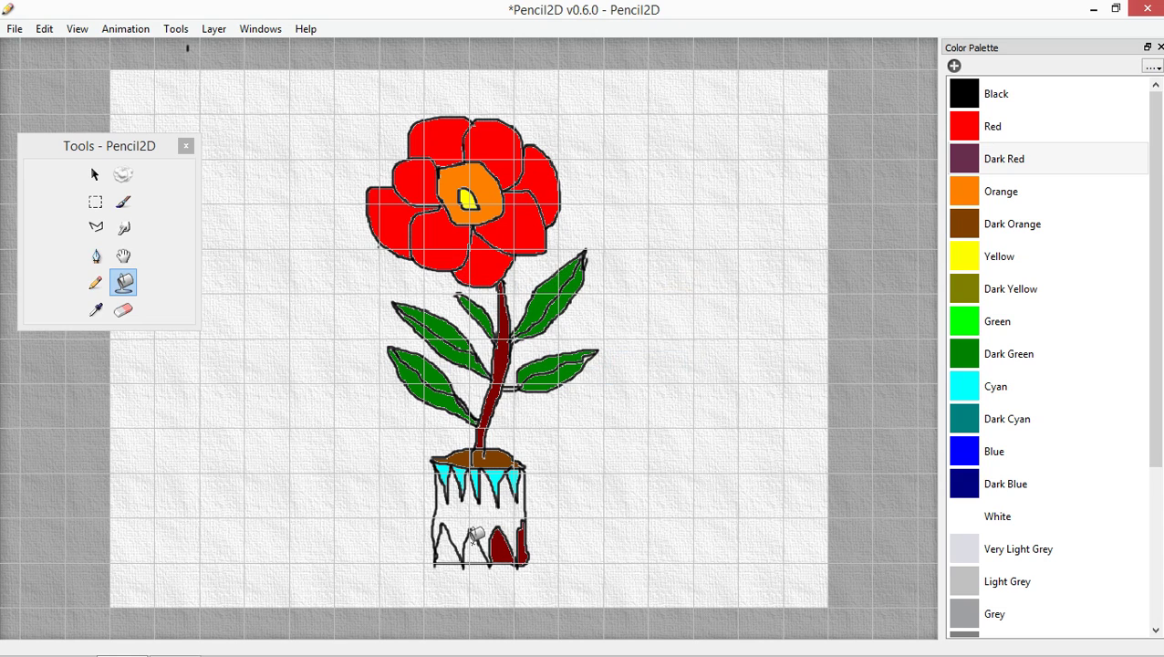
left_click(474, 546)
left_click(447, 547)
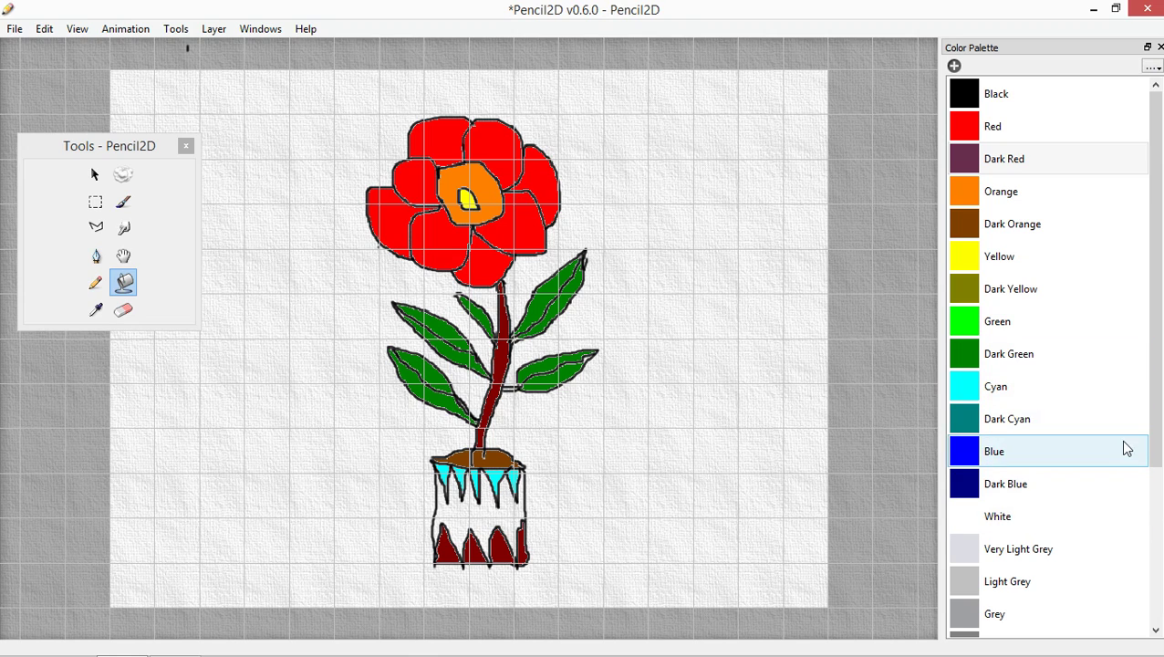
- Fill the pot's body between the two rows of spikes with Light Skin - shade
left_click_drag(1161, 429, 1155, 516)
left_click(968, 586)
left_click(510, 516)
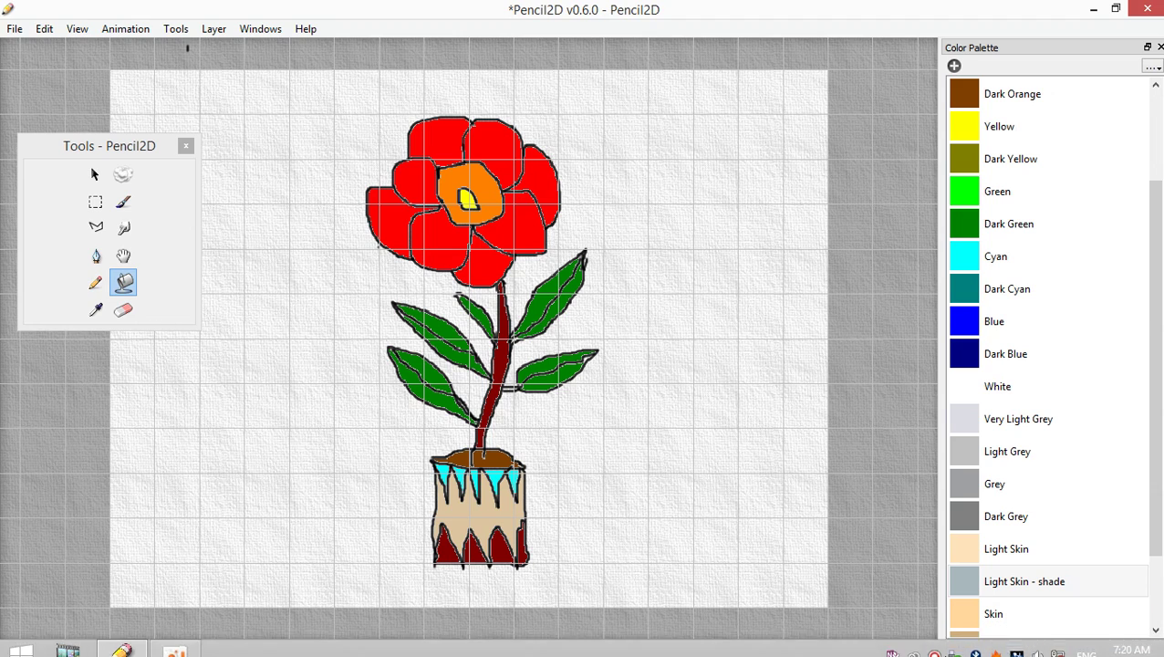
left_click(932, 652)
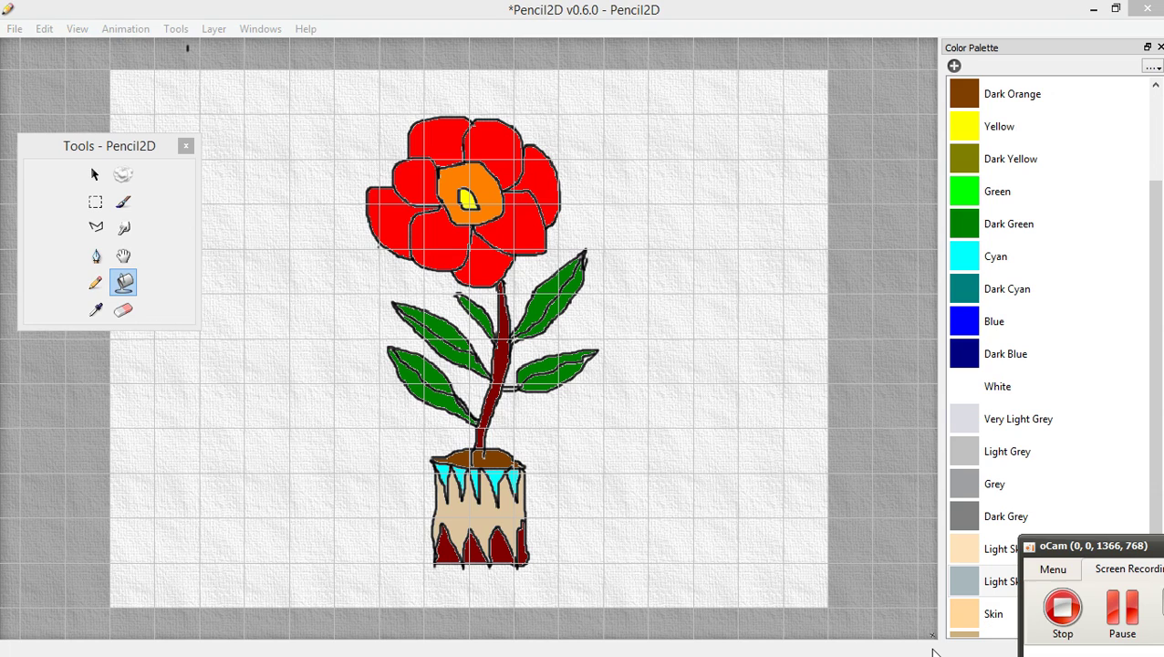